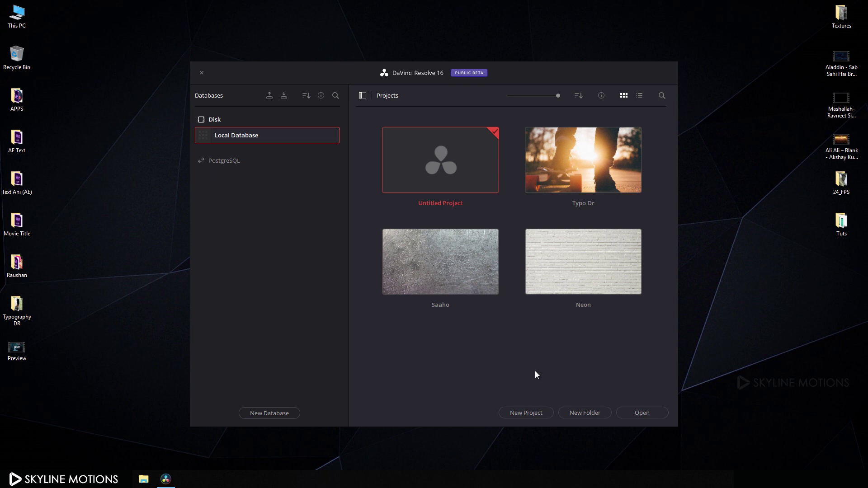
Start a new project named Intro and create it.
left_click(507, 413)
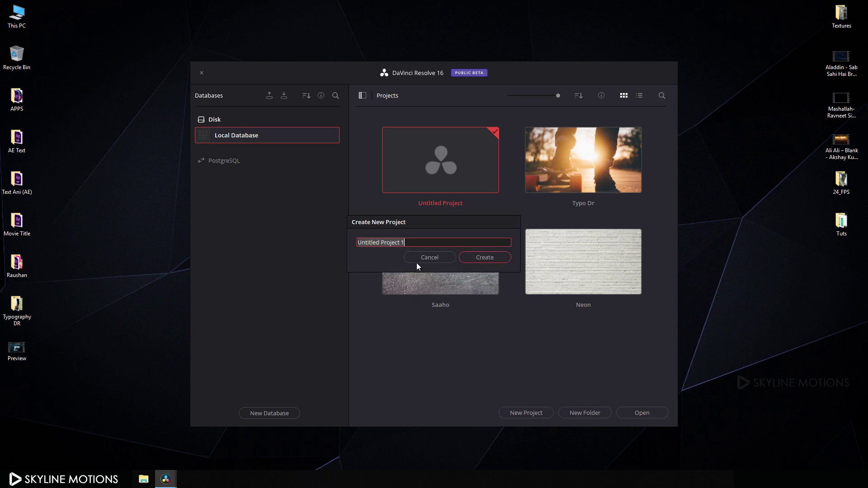
type("Intro")
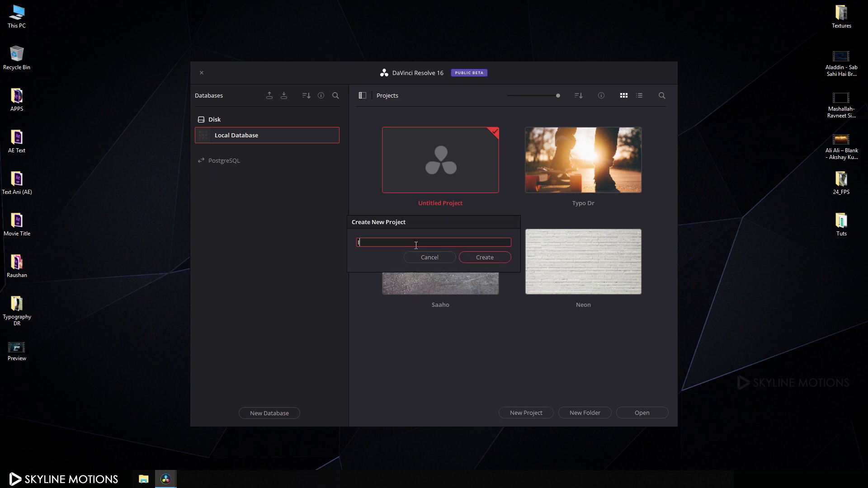
left_click(481, 258)
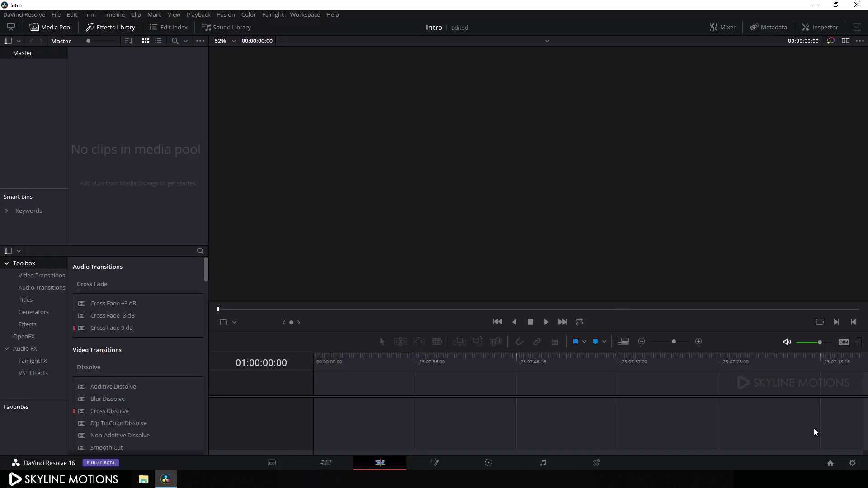
Change the timeline frame rate to 60 fps in Project Settings and save.
left_click(851, 464)
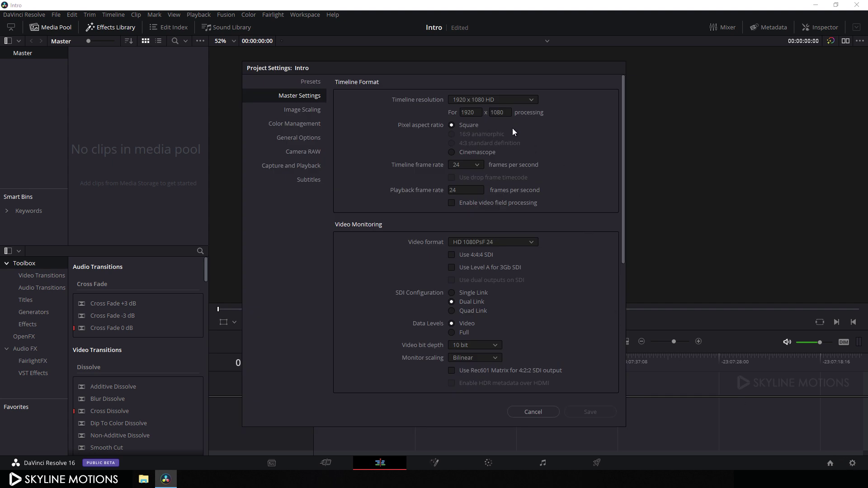
left_click(476, 166)
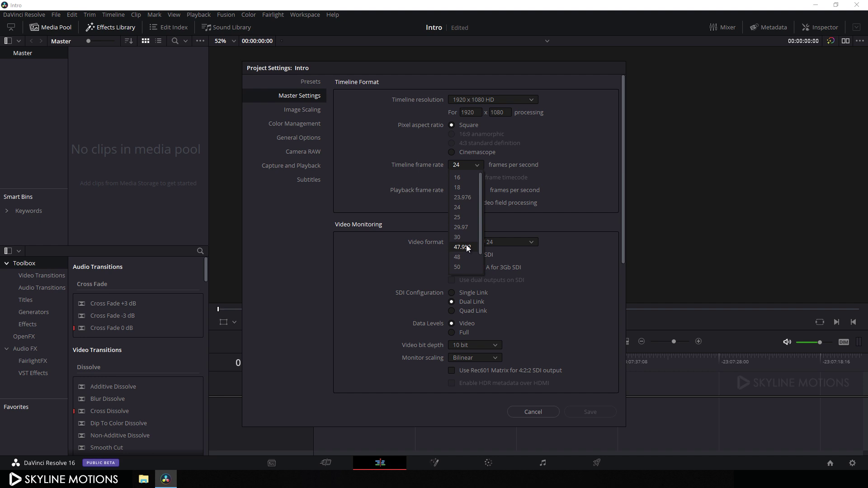
left_click(464, 267)
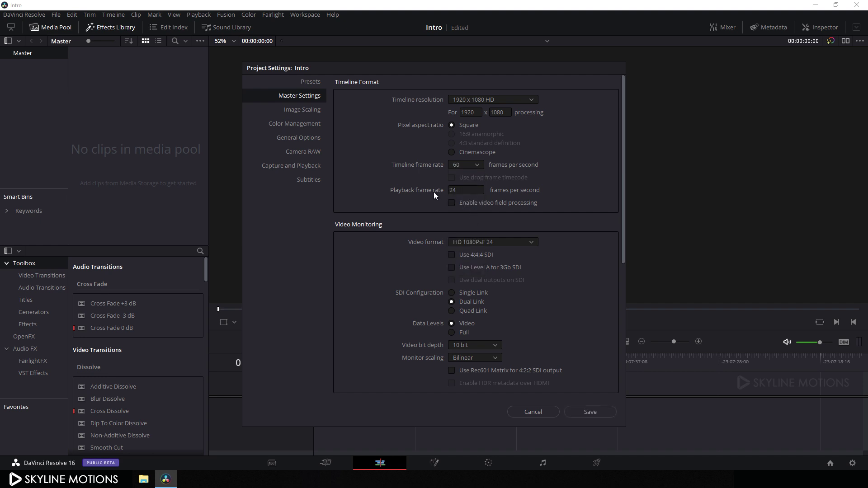
left_click(467, 190)
left_click(591, 412)
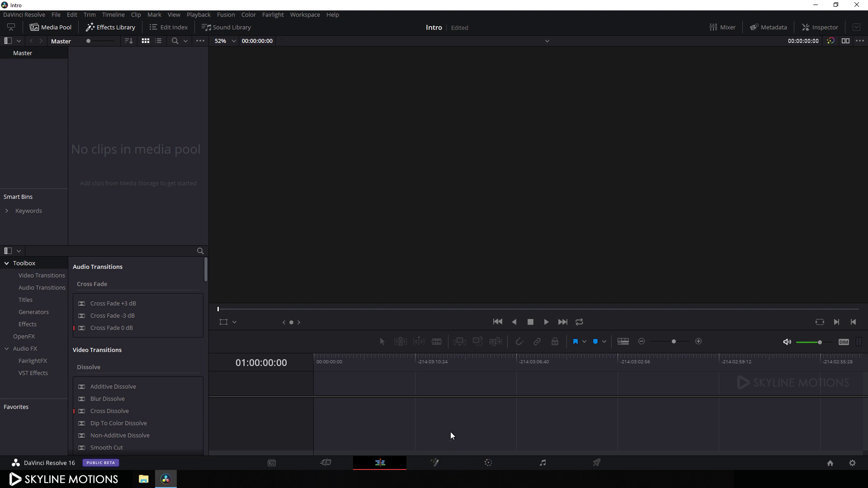
Add a new Fusion composition clip in the Media Pool named Fusion Comp.
right_click(141, 129)
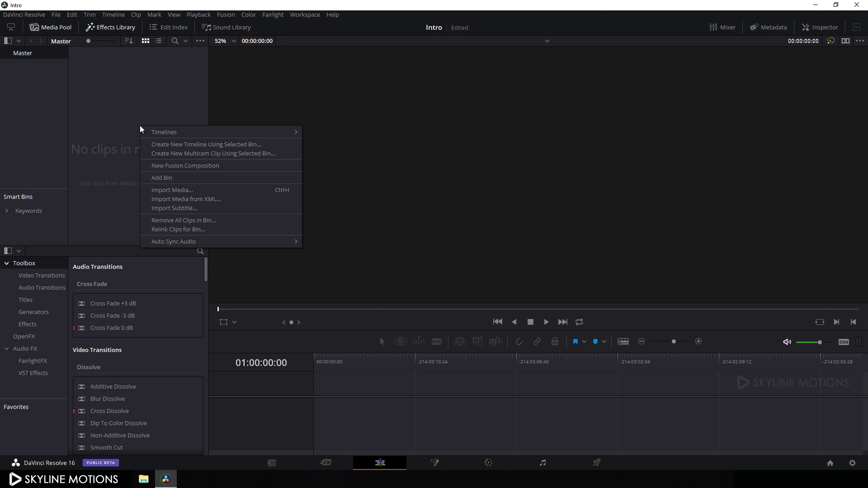
left_click(161, 169)
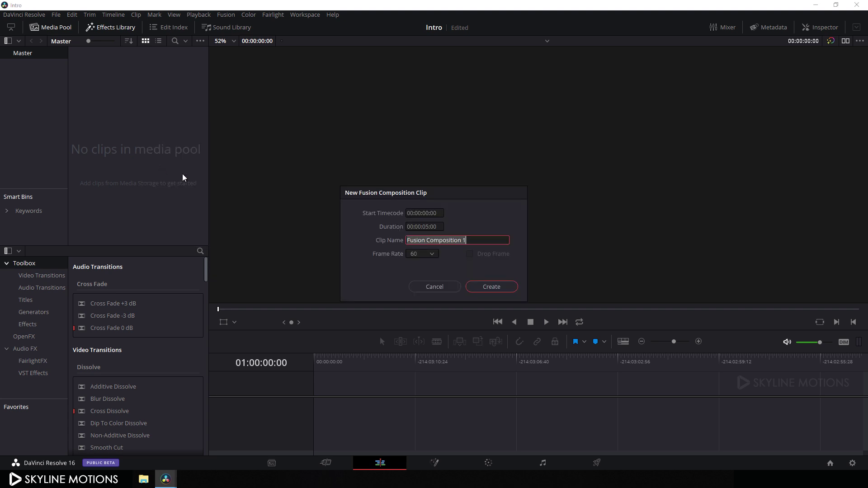
left_click(487, 241)
left_click(443, 240)
key("shift+End")
key("Delete")
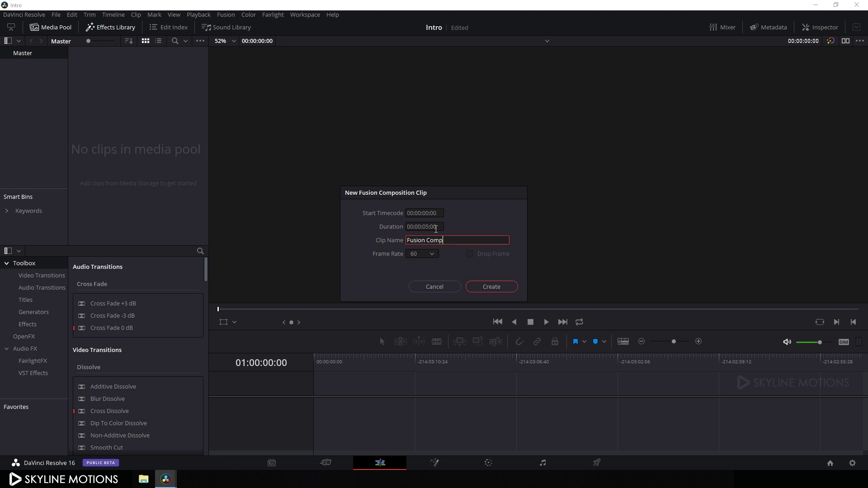
Set the composition duration to 00:00:00:30, create it, and place it on the timeline.
left_click(427, 226)
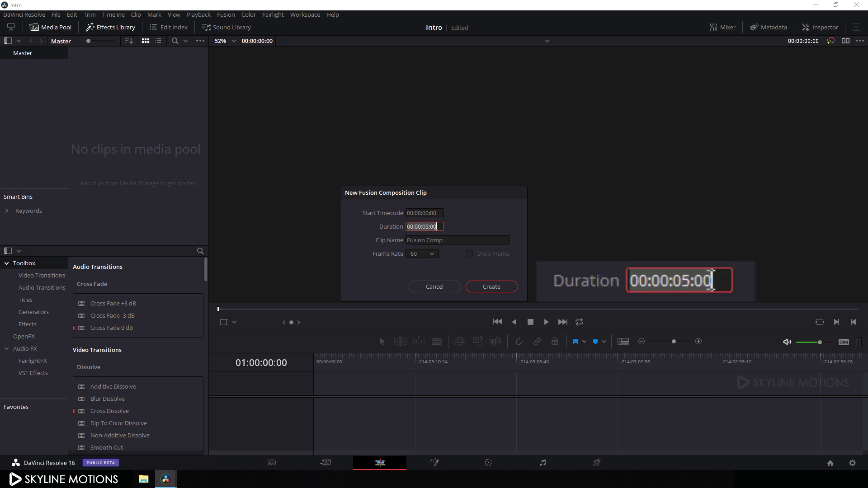
left_click(430, 227)
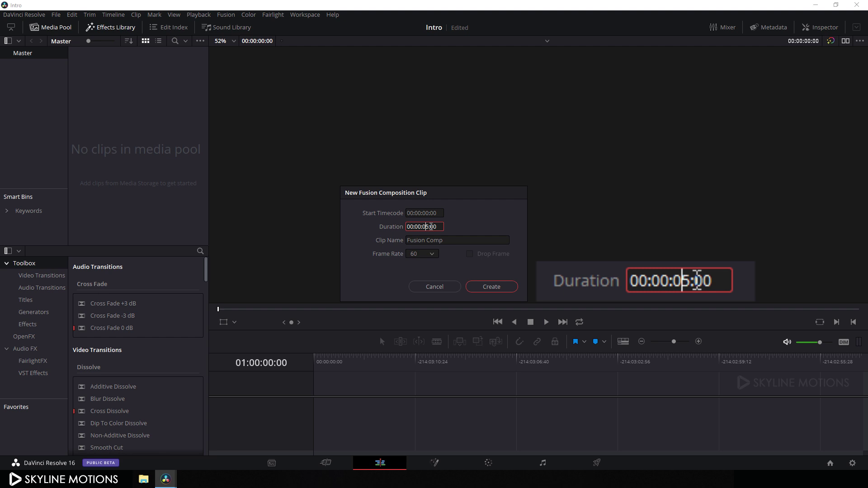
key("BackSpace")
type("0")
key("BackSpace")
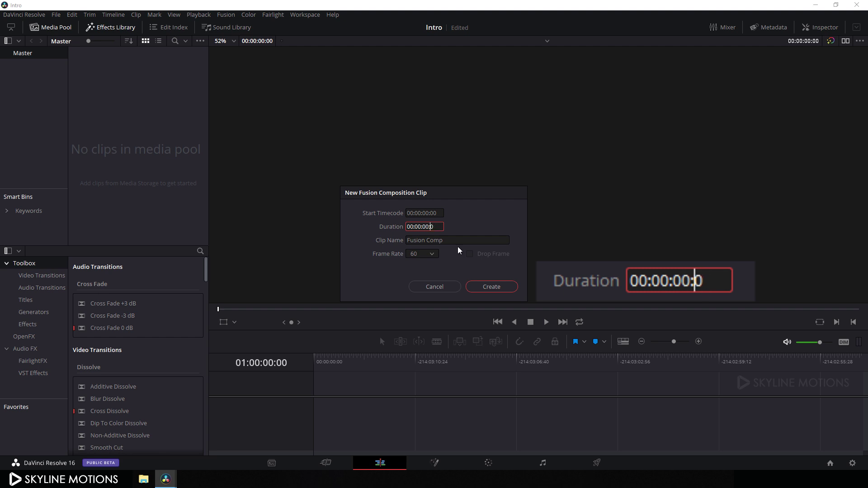
type("3")
left_click(498, 291)
left_click(491, 287)
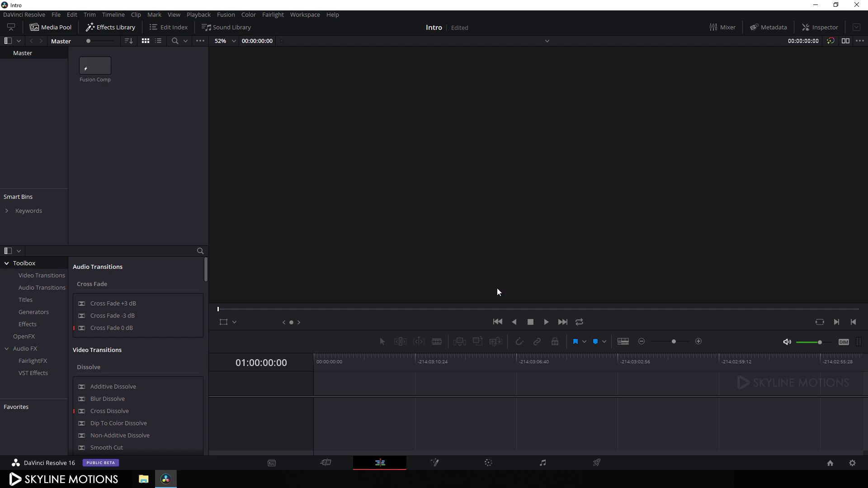
left_click_drag(93, 67, 320, 382)
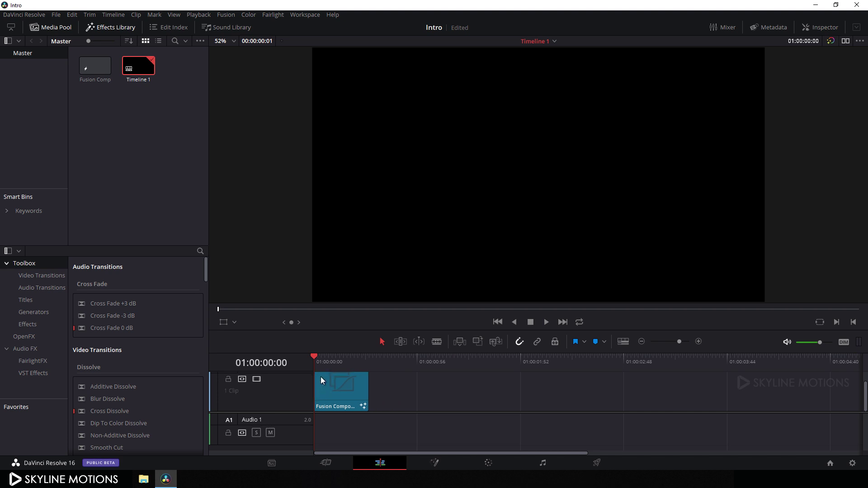
On the Fusion page, import the photo adult-1835799_1920 through Import Media.
left_click(433, 468)
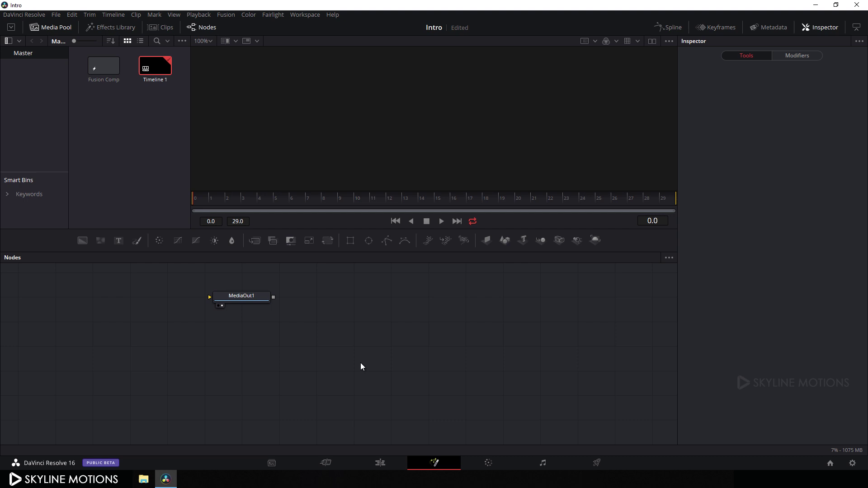
left_click(152, 169)
right_click(114, 135)
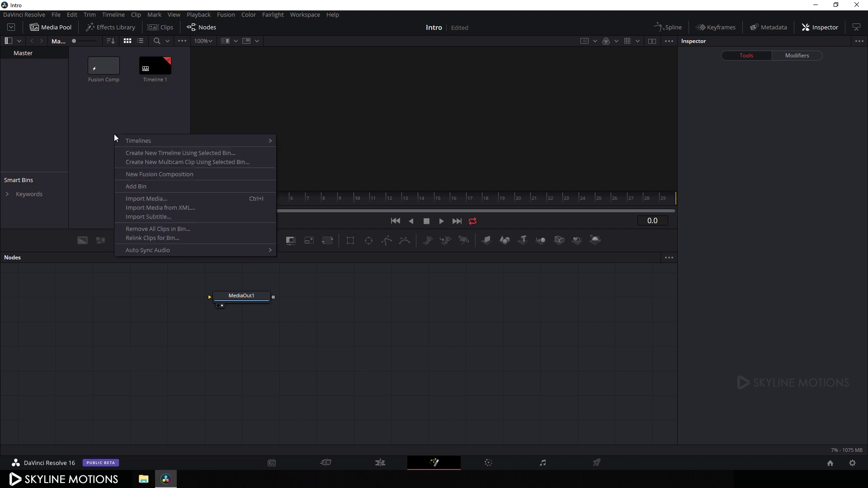
left_click(138, 199)
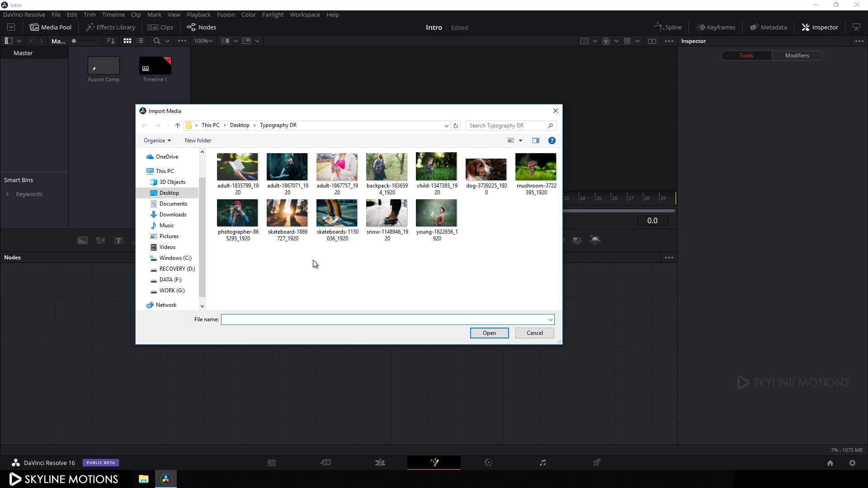
left_click(242, 174)
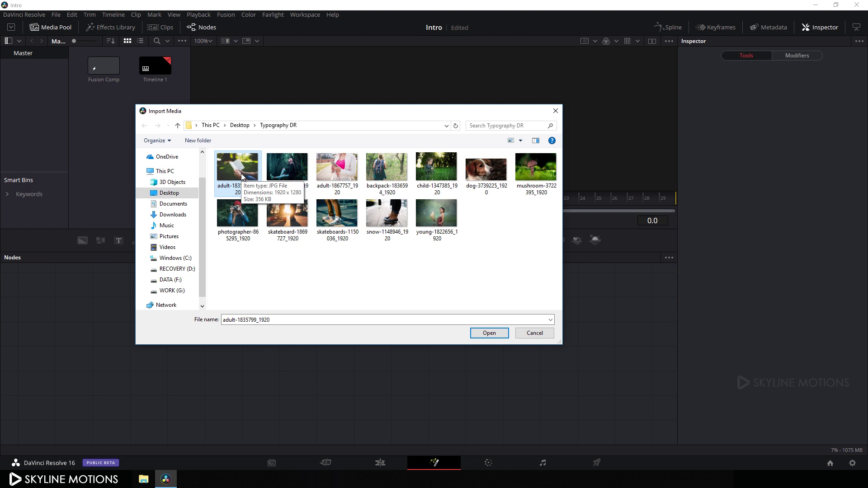
left_click(483, 333)
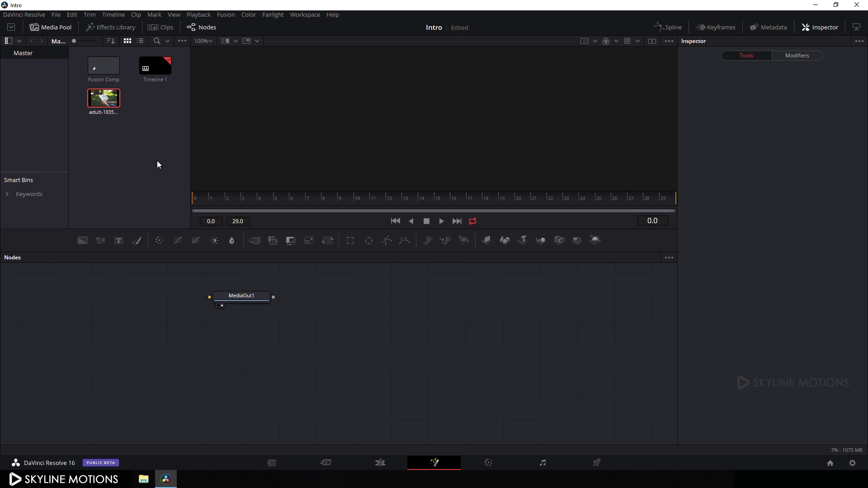
Bring the book photo into the node graph as MediaIn1 and view it.
left_click_drag(108, 109, 145, 316)
left_click_drag(240, 296, 594, 374)
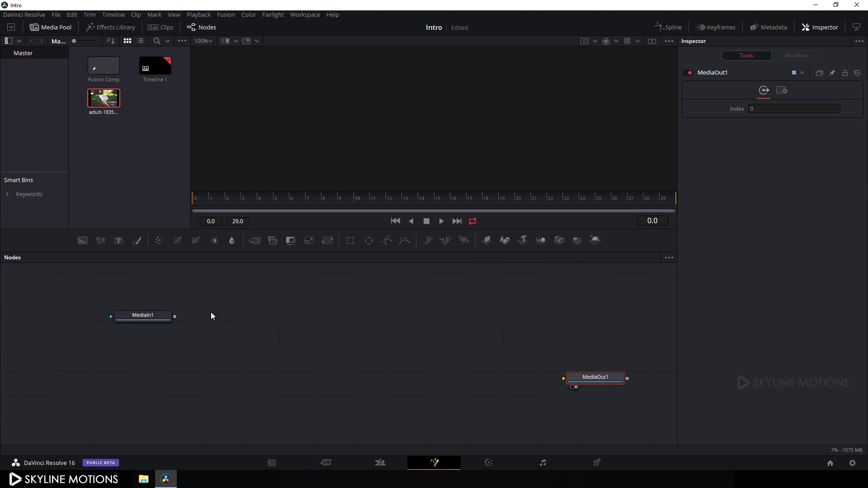
left_click_drag(166, 324, 243, 329)
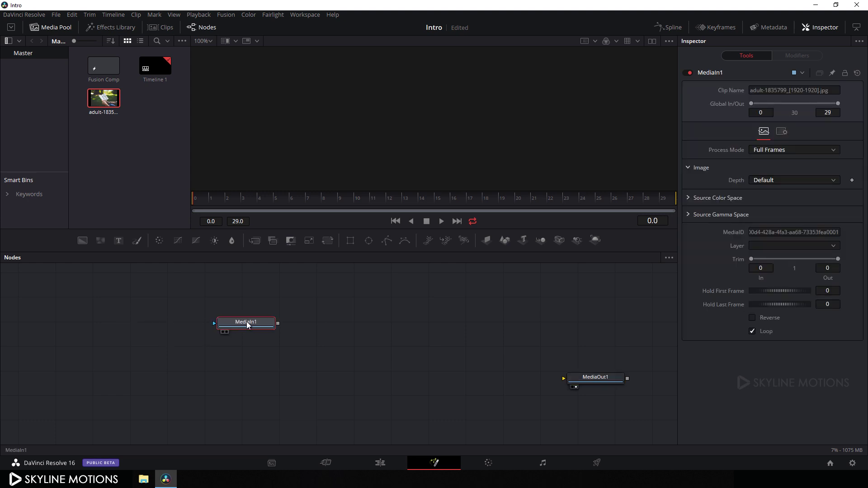
key("1")
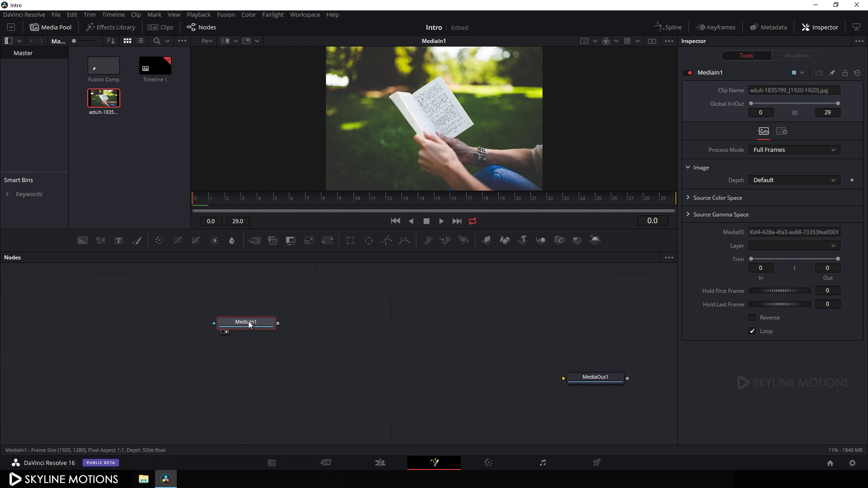
Add a Crop node after MediaIn1, enlarge the viewer, and shift both nodes left.
key("shift+space")
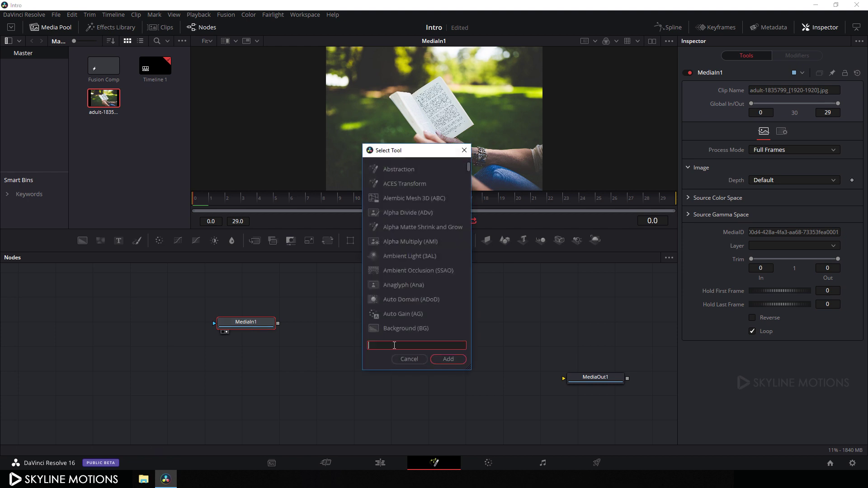
type("crop")
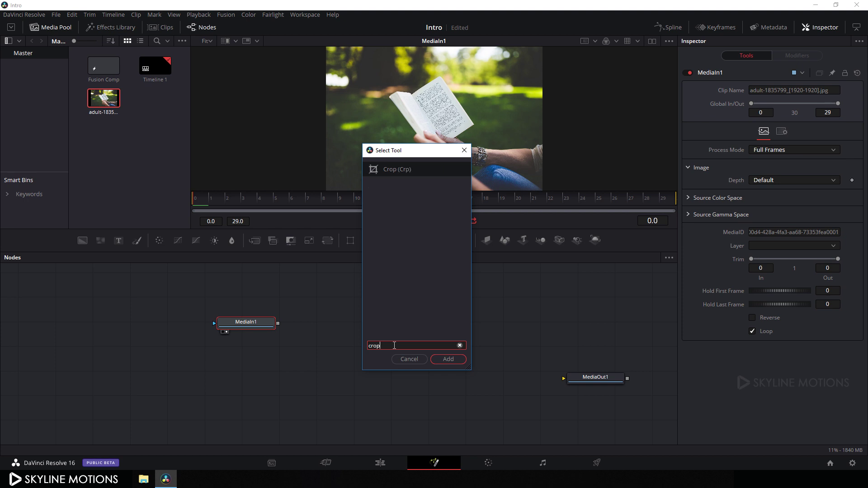
left_click(443, 359)
key("1")
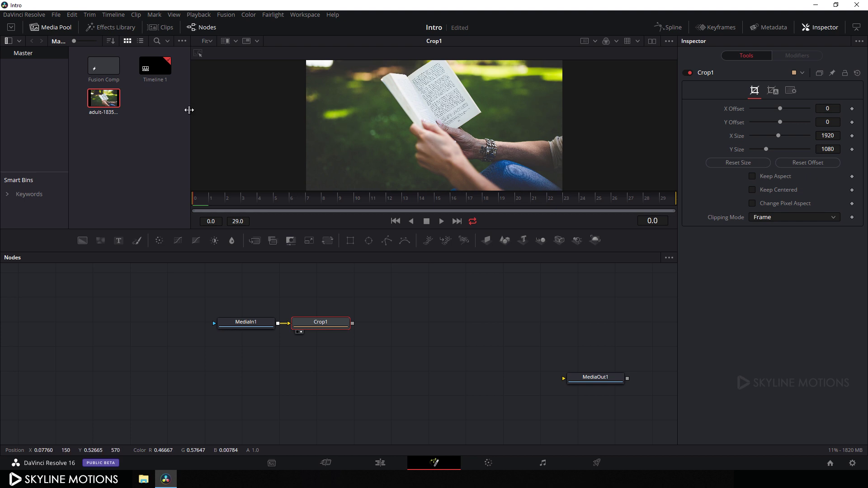
left_click(56, 27)
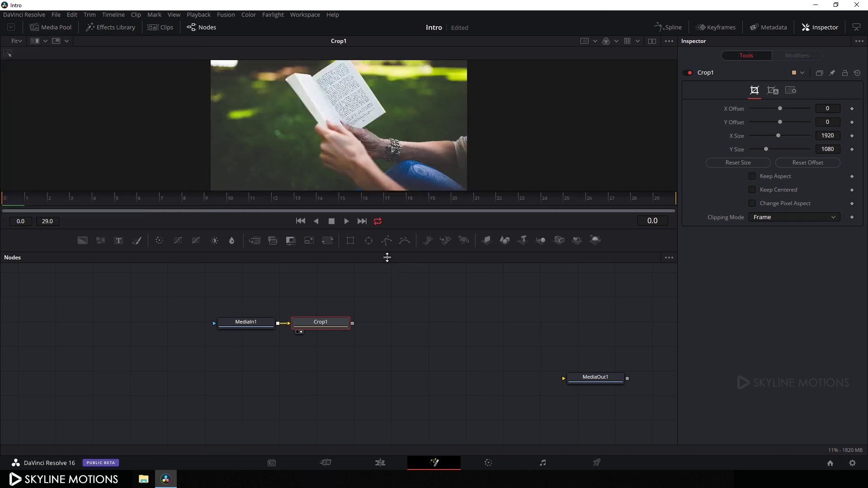
left_click_drag(387, 257, 387, 312)
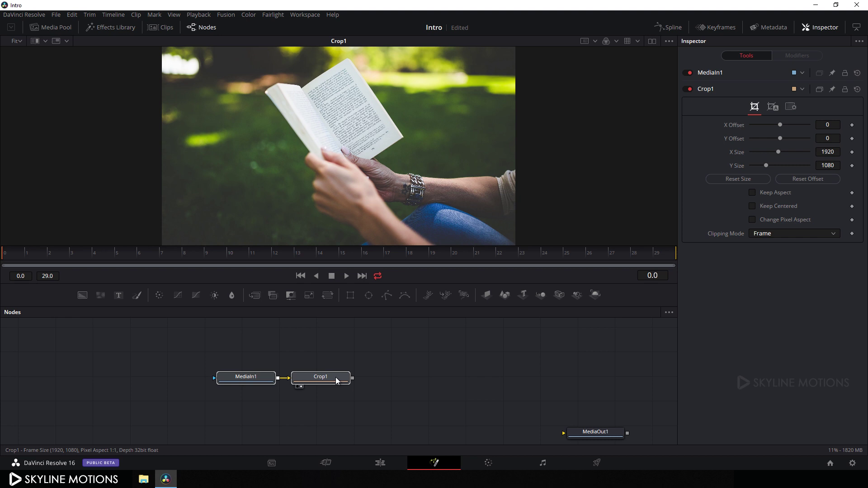
left_click_drag(336, 381, 225, 387)
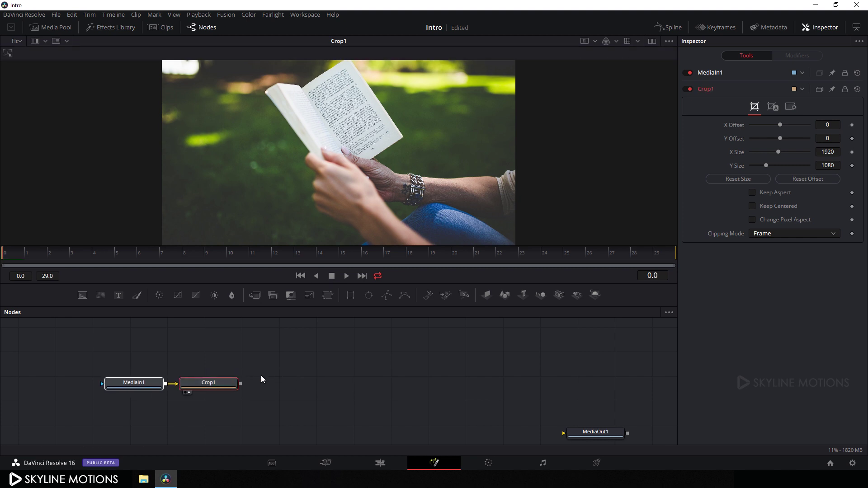
Add a Text+ node and enter CREATE as its styled text.
left_click(121, 296)
left_click_drag(276, 376, 272, 360)
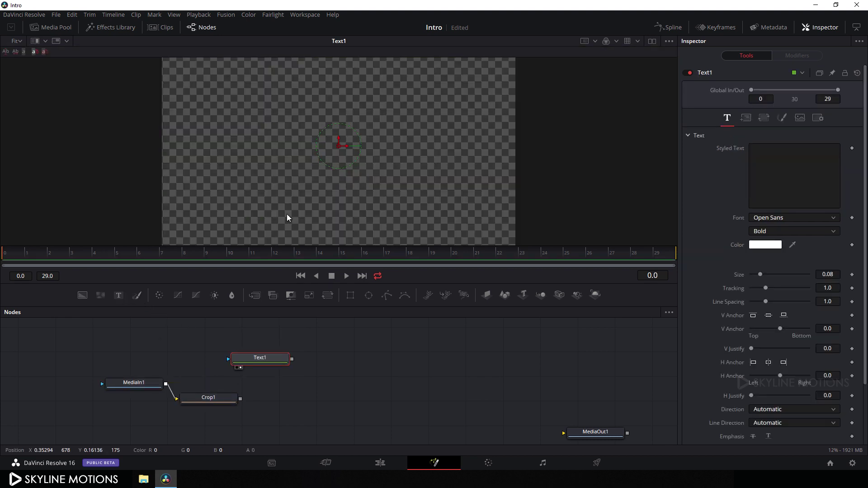
left_click(772, 159)
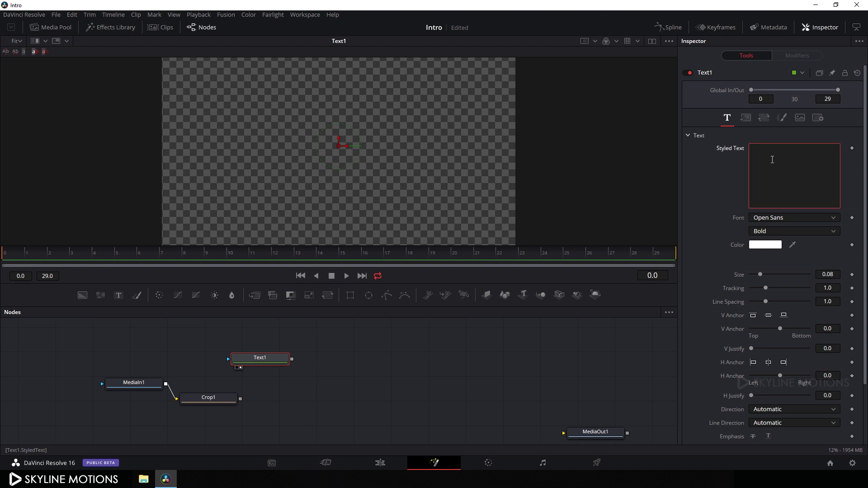
type("CREATE")
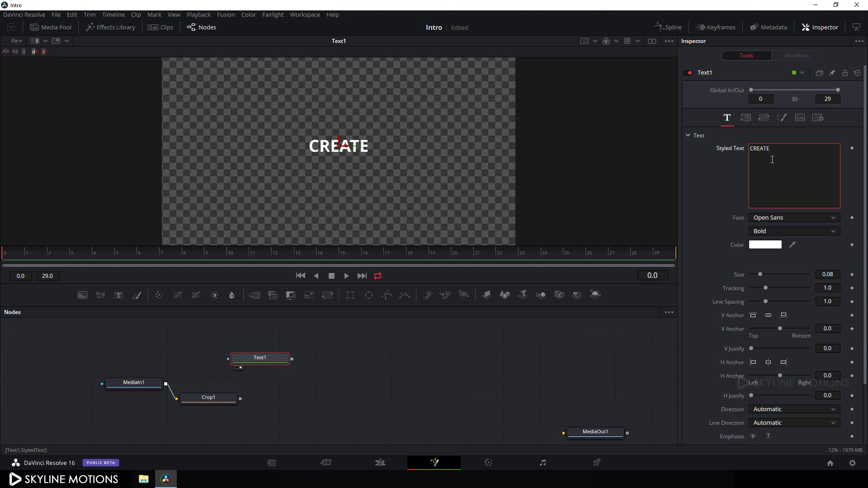
Set the title font to Century Gothic and its size to 0.2.
left_click(785, 218)
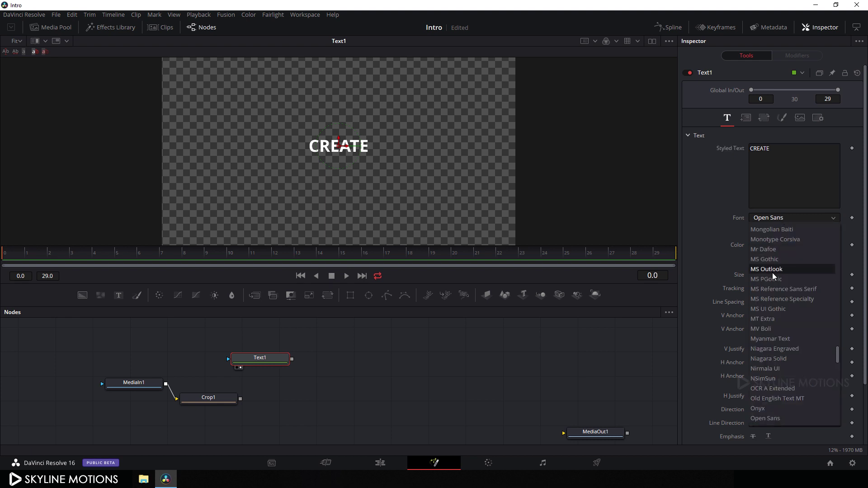
scroll(772, 273, "up", 15)
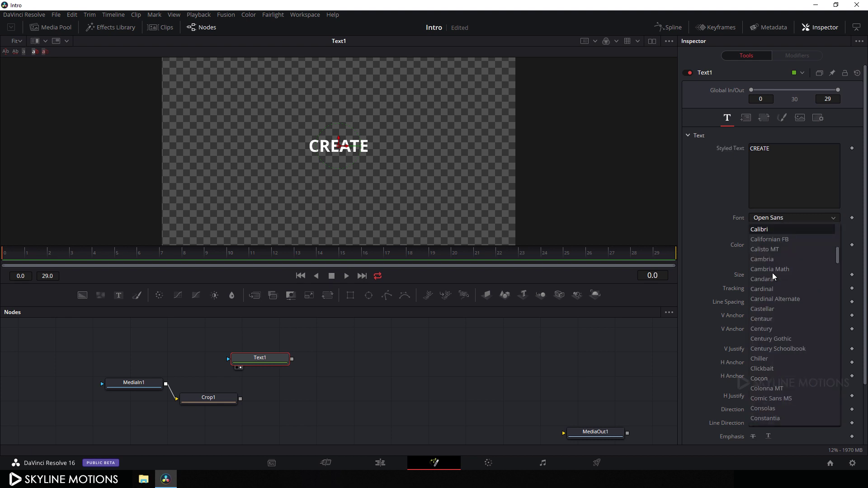
left_click(776, 340)
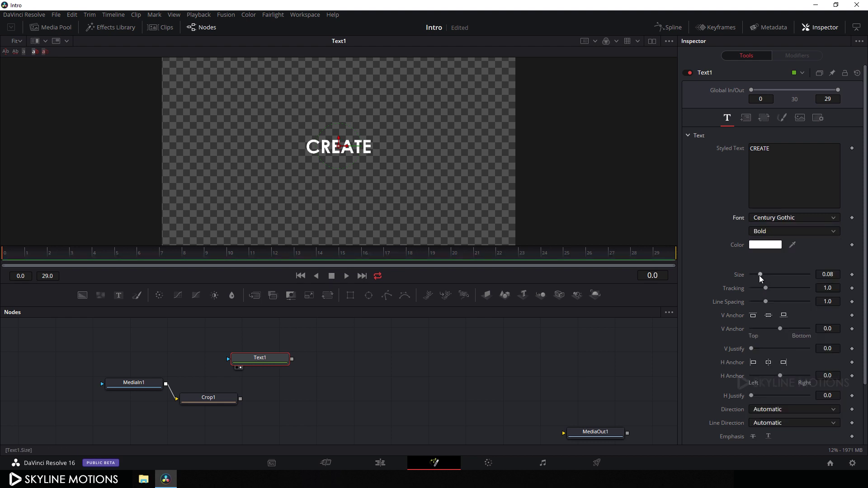
left_click_drag(761, 275, 777, 275)
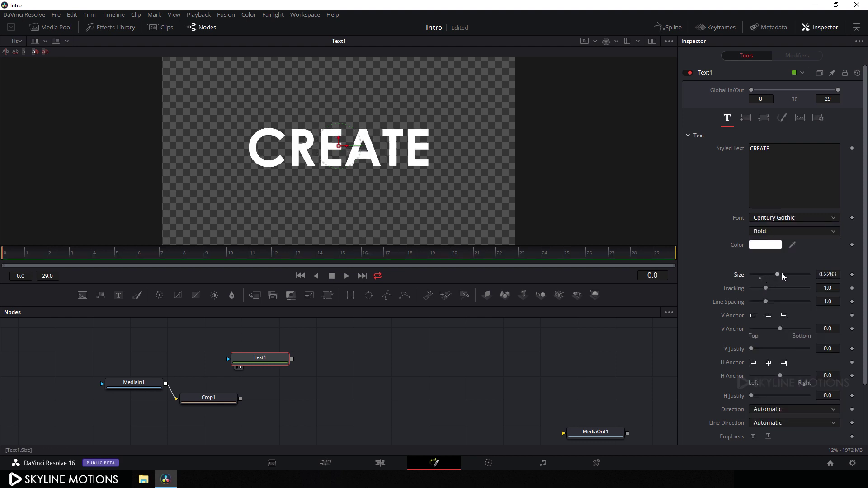
double_click(840, 274)
type("0.2")
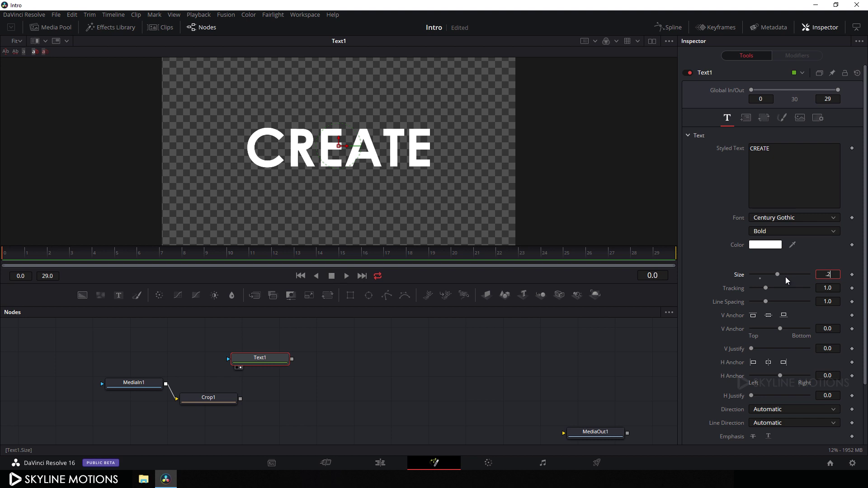
key("Tab")
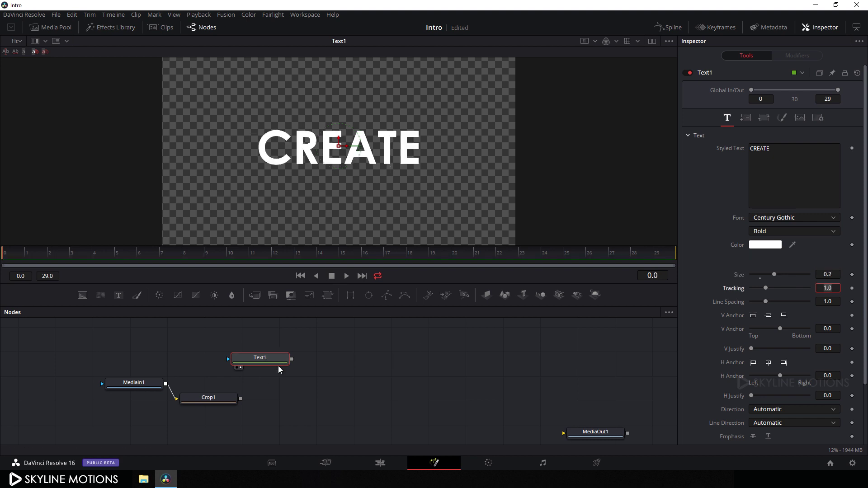
middle_click(326, 359)
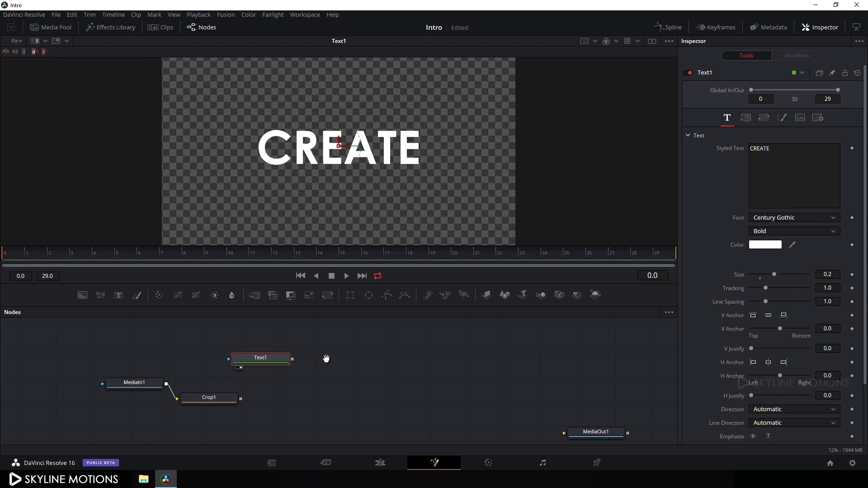
left_click(358, 355)
Feed Text1 into a new ImagePlane3D1 node and orbit the 3D view of CREATE.
left_click_drag(489, 297, 355, 359)
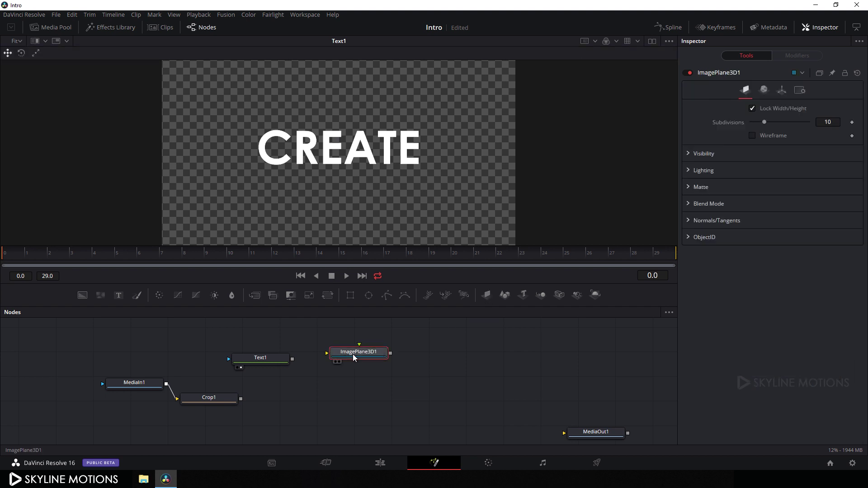
left_click_drag(292, 359, 336, 359)
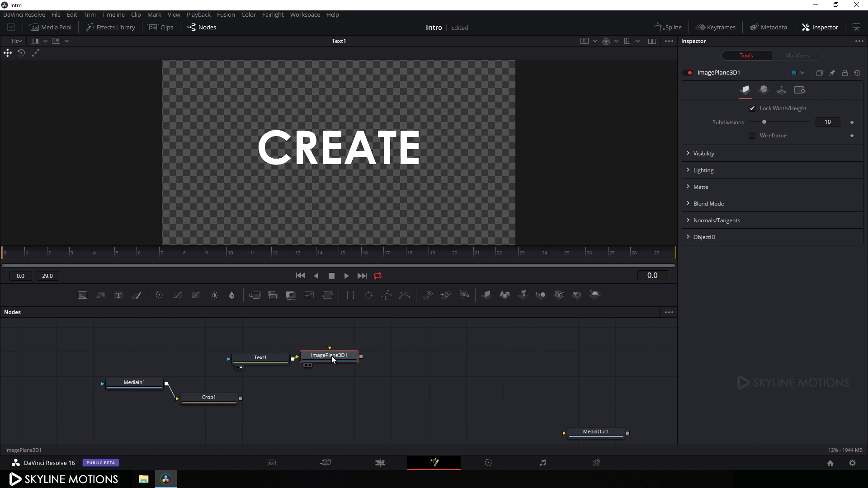
key("1")
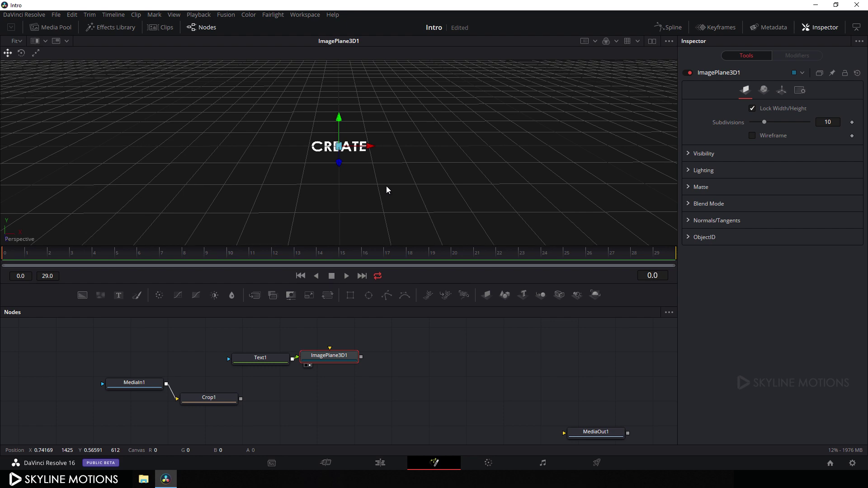
left_click_drag(386, 187, 435, 184)
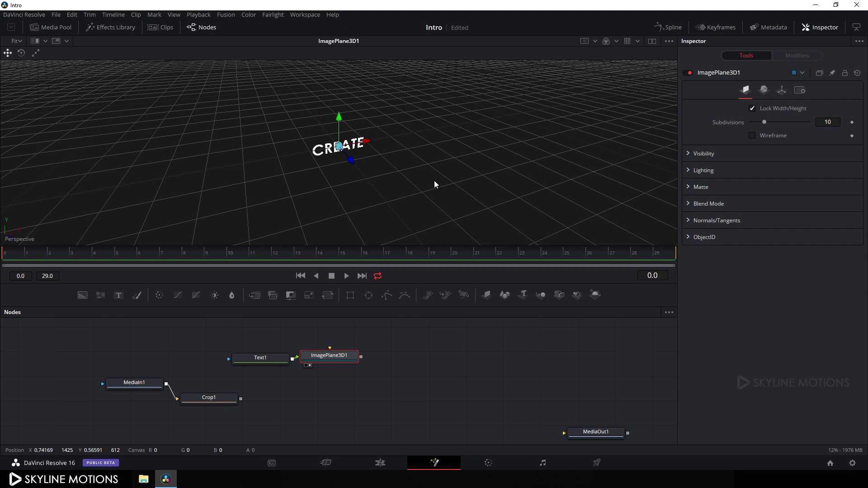
scroll(433, 181, "up", 3)
scroll(432, 180, "down", 3)
left_click_drag(425, 177, 447, 165)
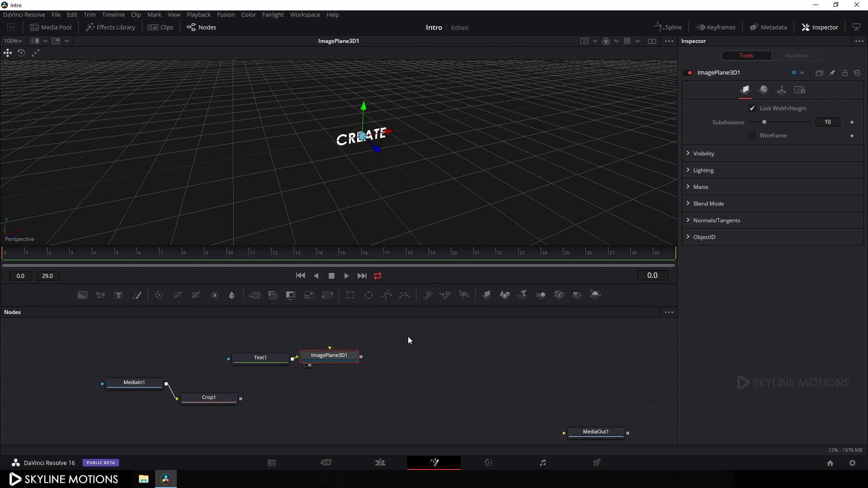
left_click(399, 360)
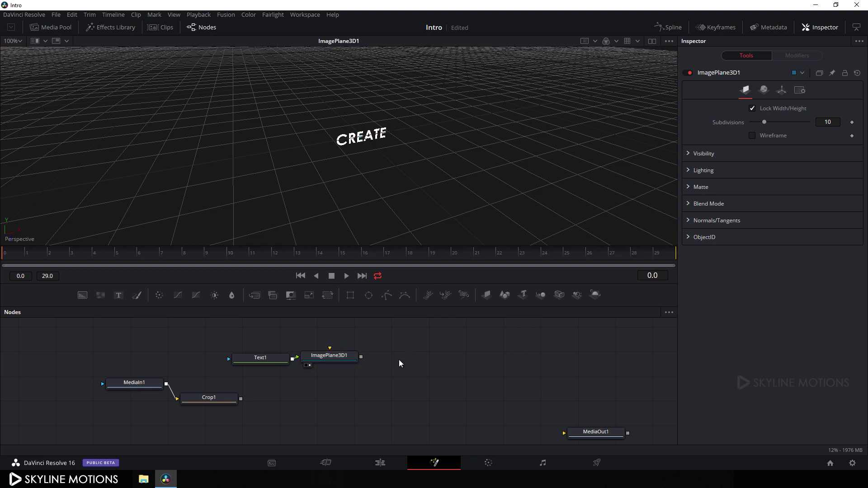
Connect Crop1 into a new ImagePlane3D2 node and orbit the viewer around the photo.
left_click(487, 295)
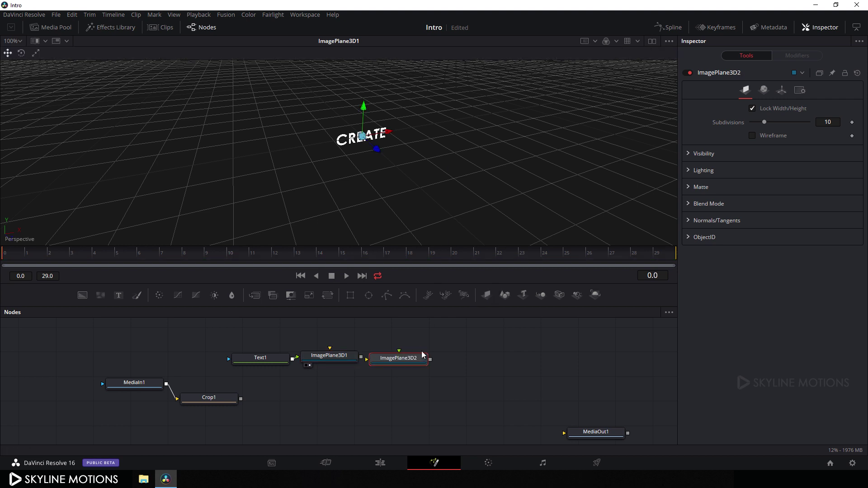
left_click_drag(423, 355, 391, 393)
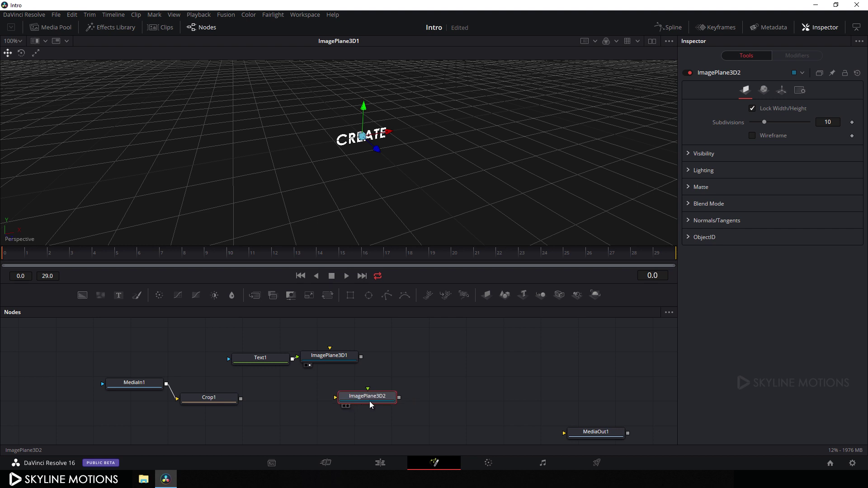
left_click_drag(241, 398, 335, 397)
key("1")
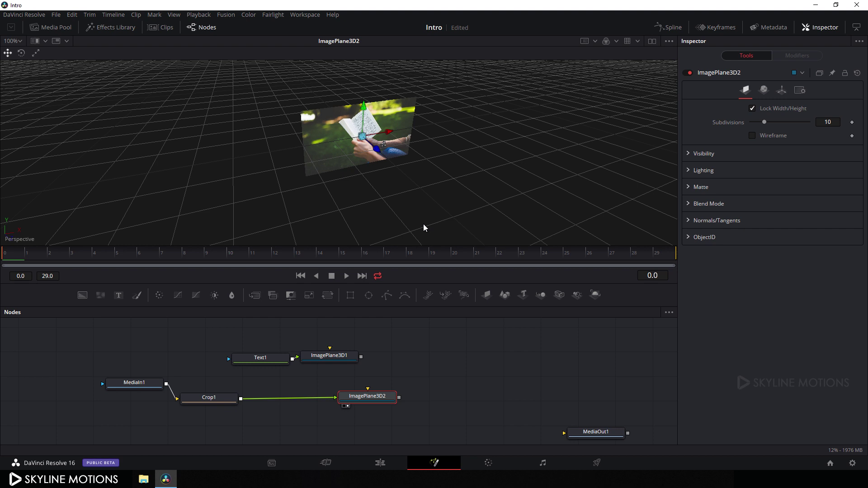
left_click_drag(416, 199, 459, 185)
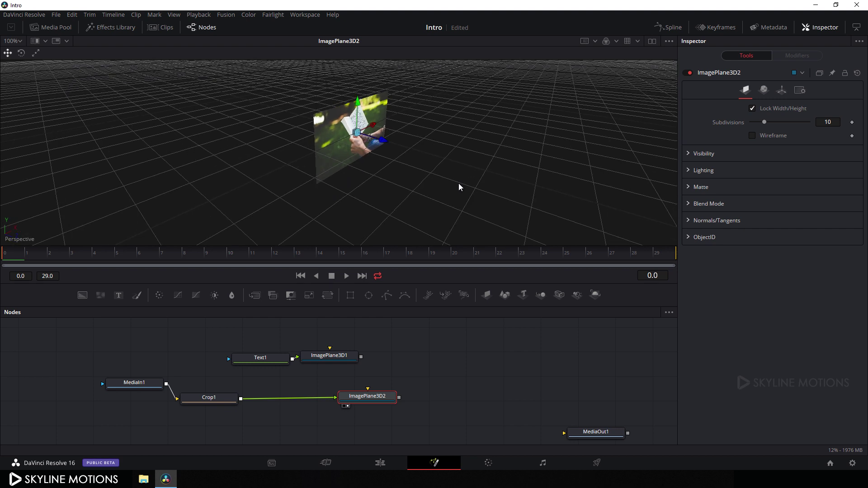
left_click_drag(421, 361, 427, 358)
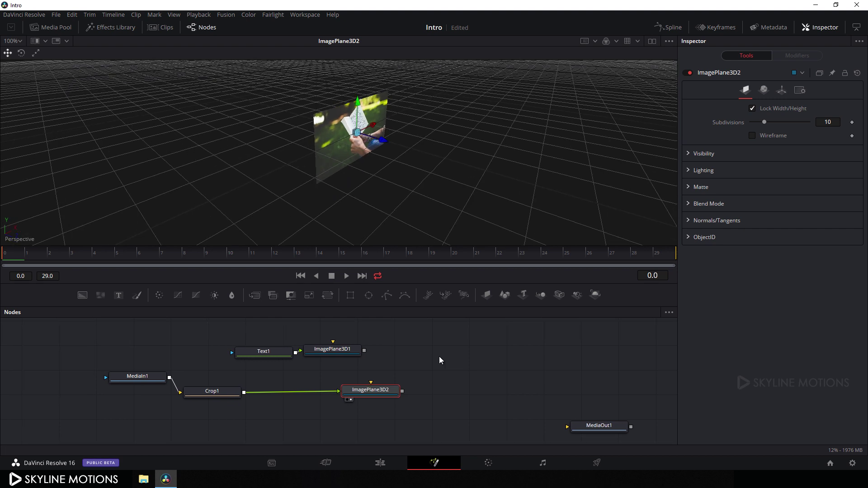
left_click(439, 357)
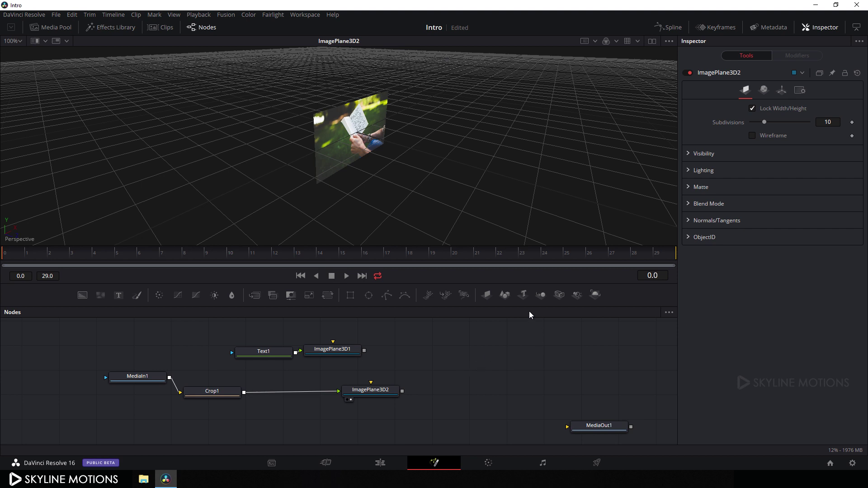
Add a Merge3D1 node combining both image planes and view the merged scene.
left_click(542, 297)
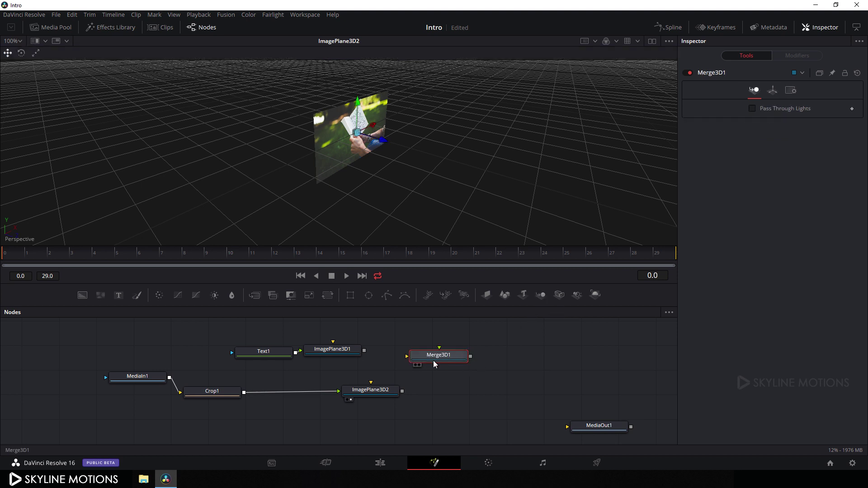
left_click_drag(433, 360, 467, 360)
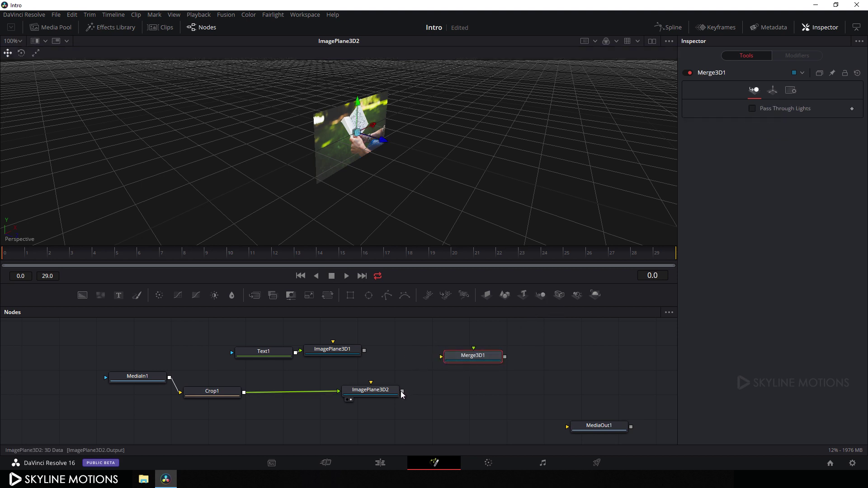
left_click_drag(402, 391, 441, 358)
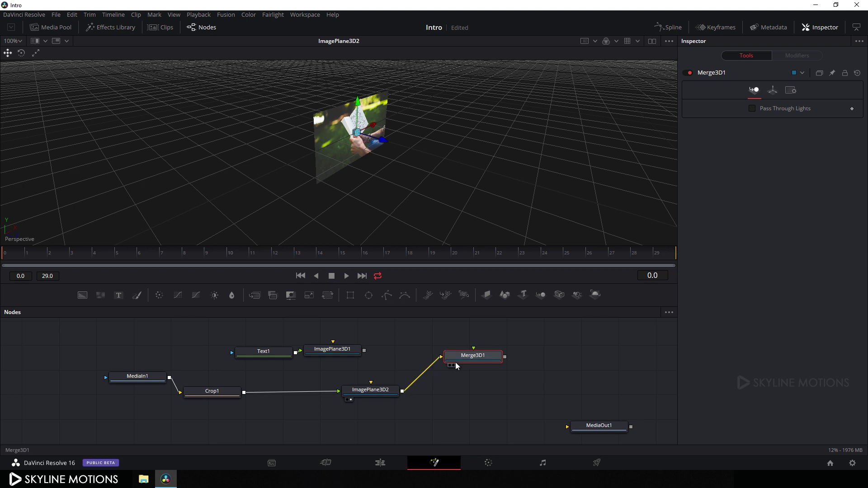
left_click_drag(365, 351, 476, 358)
key("1")
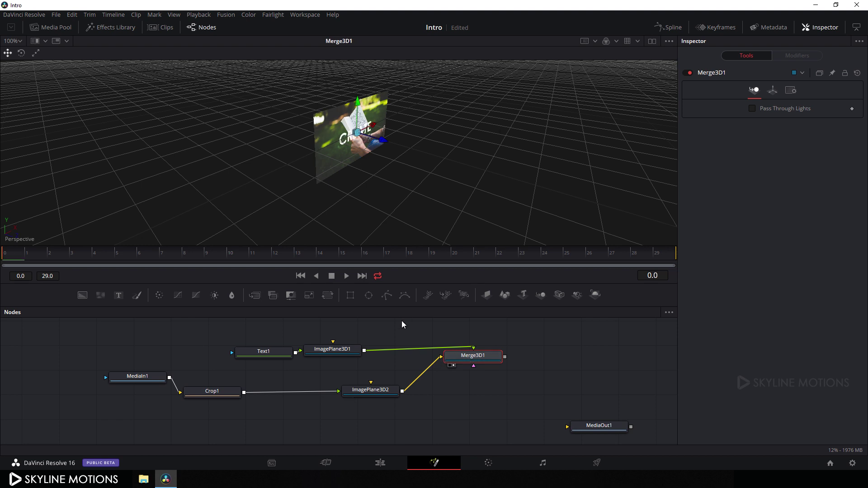
left_click_drag(400, 305, 407, 258)
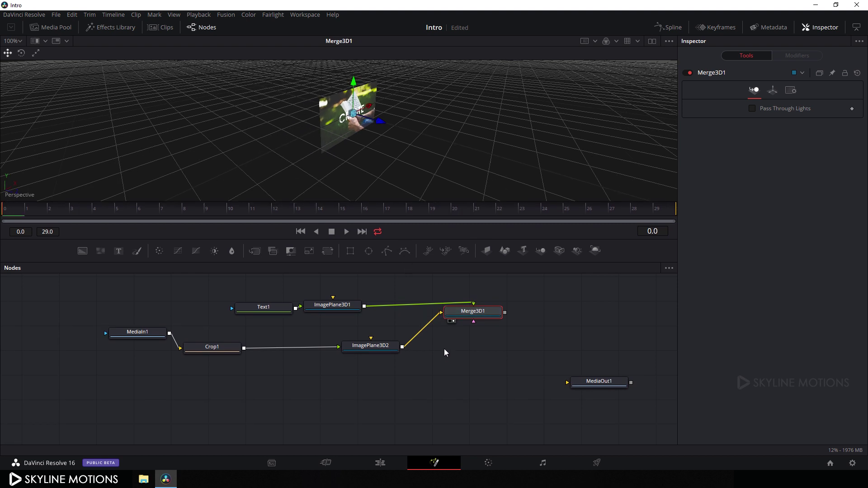
Arrange the nodes to grid and align them into text and photo rows.
right_click(408, 365)
mouse_move(436, 246)
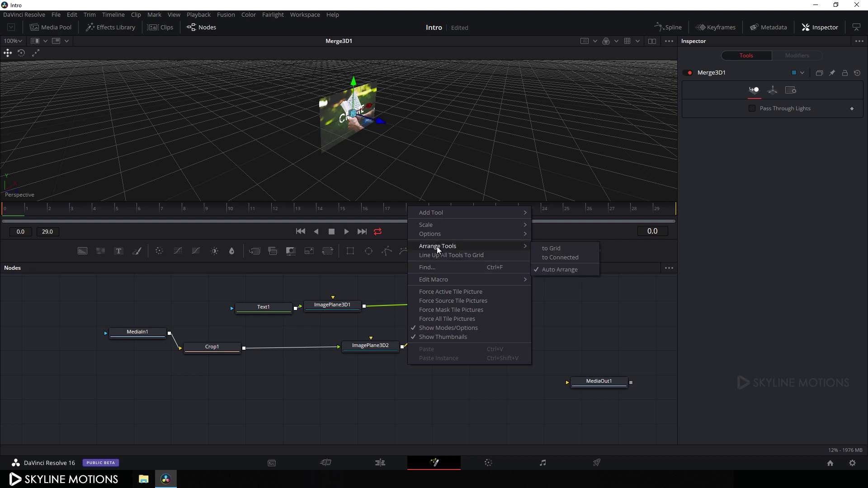
left_click(538, 249)
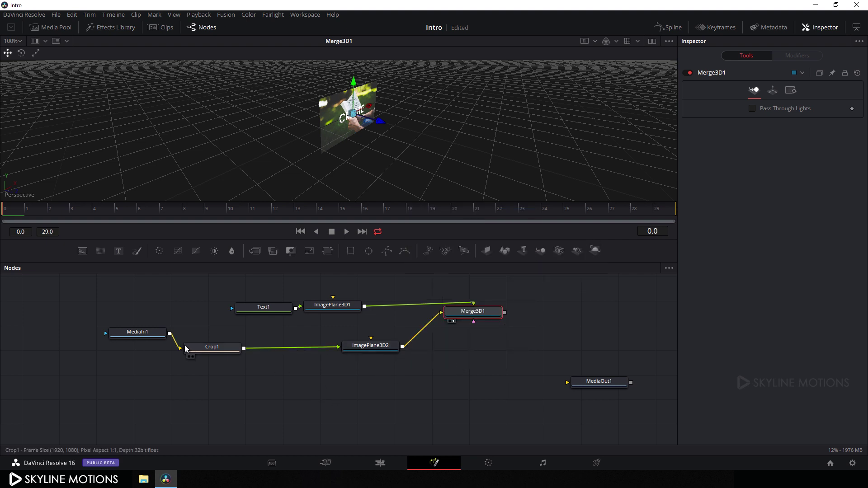
left_click_drag(149, 333, 146, 350)
left_click_drag(221, 350, 216, 353)
left_click_drag(357, 348, 269, 352)
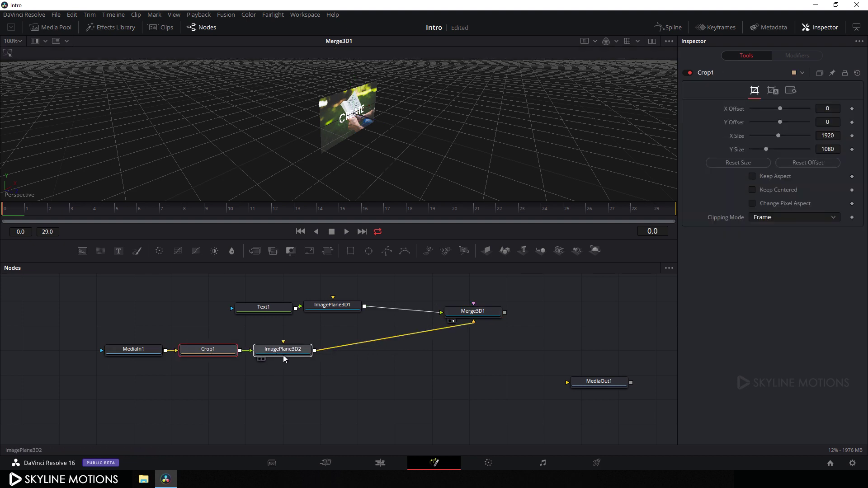
left_click_drag(256, 291, 363, 319)
left_click_drag(288, 306, 283, 324)
left_click_drag(470, 312, 354, 326)
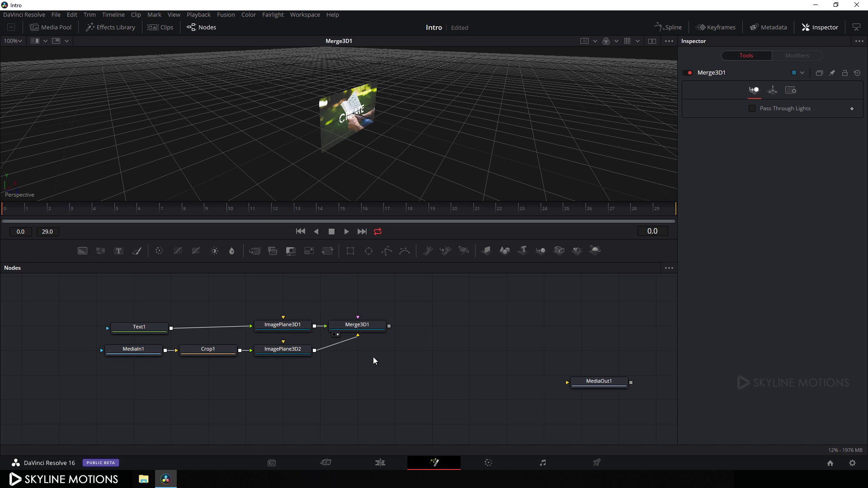
left_click_drag(153, 327, 148, 325)
Switch to dual viewers and load Merge3D1 into the left viewer.
left_click(402, 330)
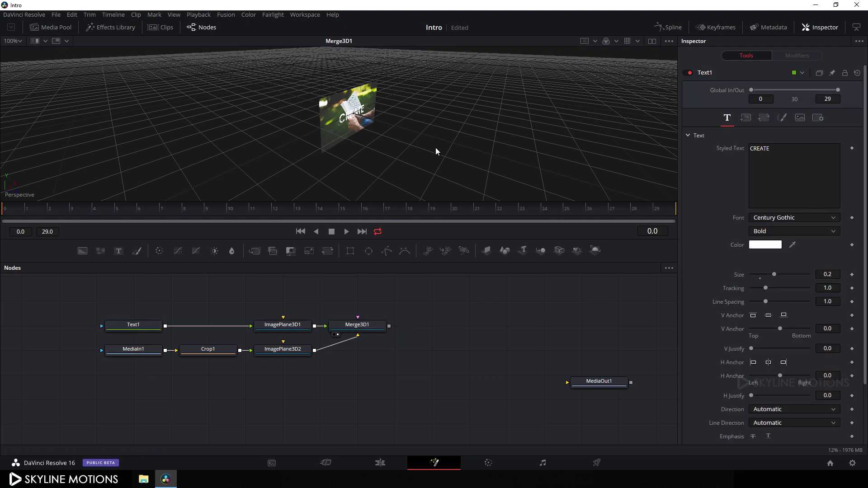
left_click(650, 44)
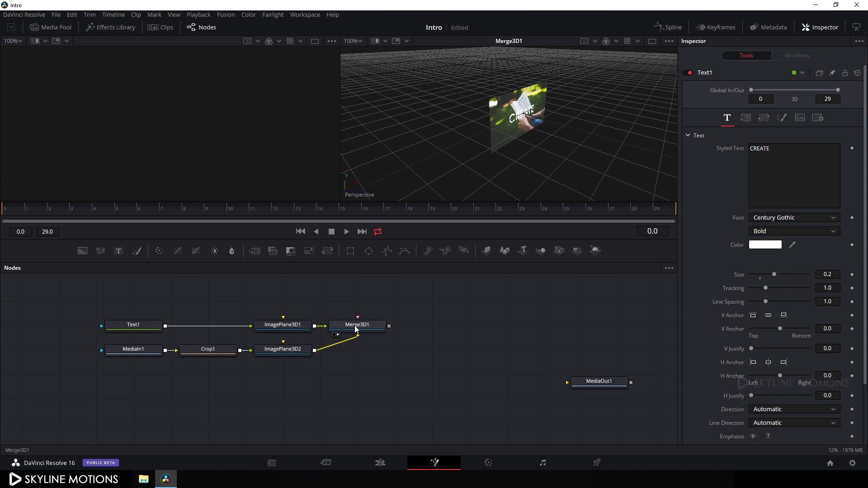
left_click_drag(355, 328, 247, 110)
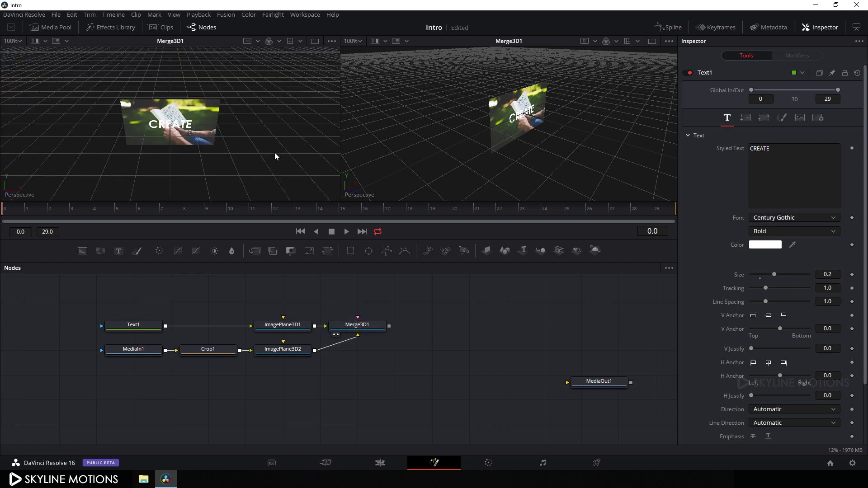
left_click_drag(455, 310, 449, 328)
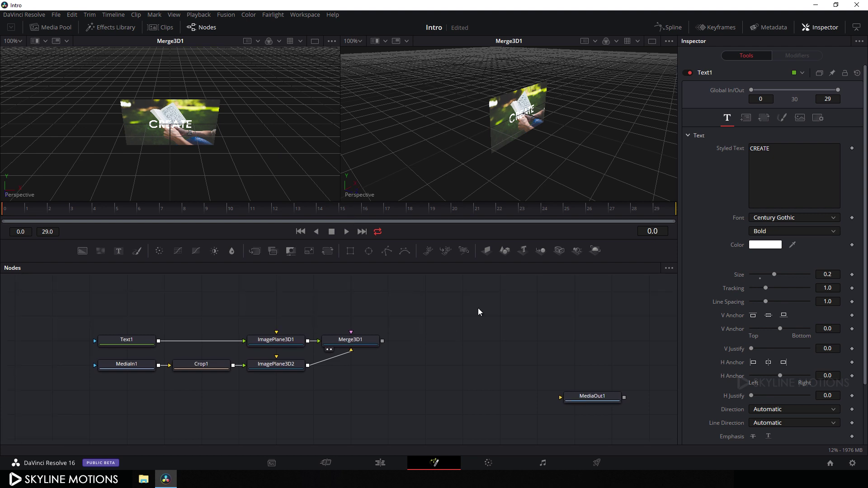
Add a Camera3D1 node feeding Merge3D1 and hide the grid in the right viewer.
left_click(559, 251)
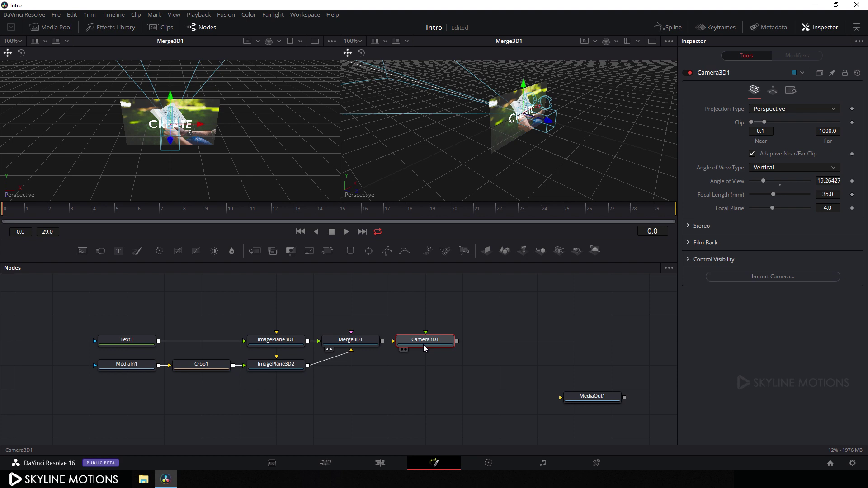
left_click_drag(422, 342, 357, 338)
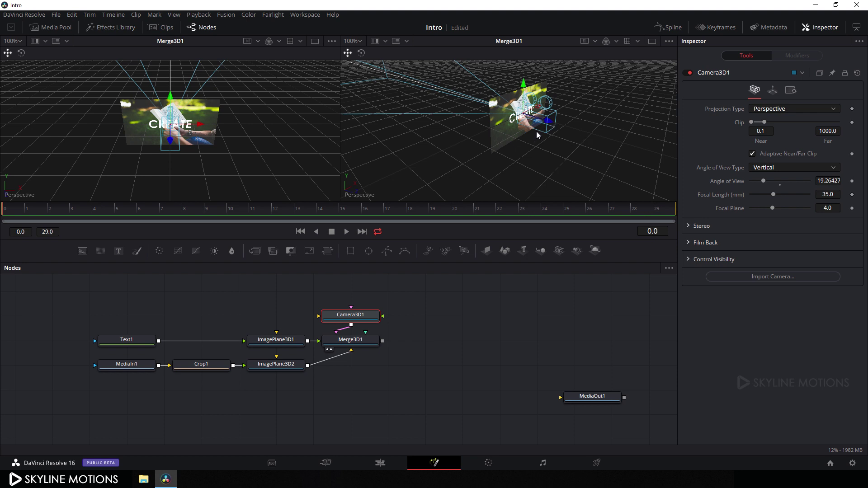
right_click(564, 108)
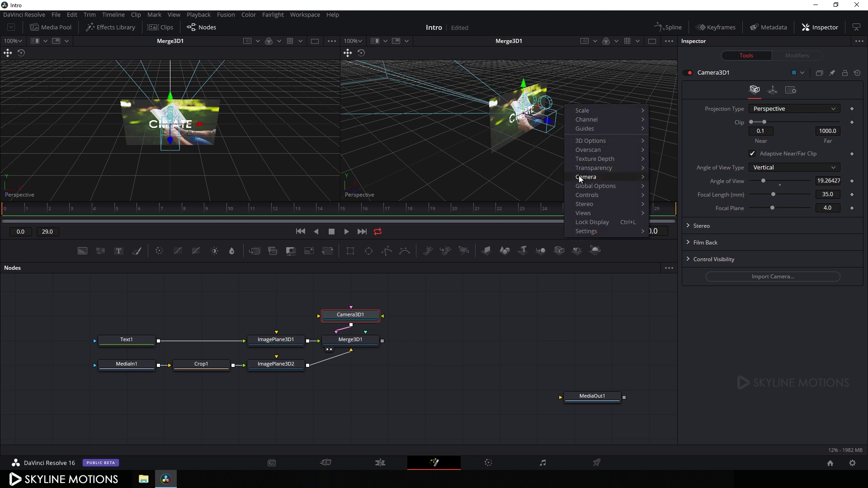
mouse_move(594, 140)
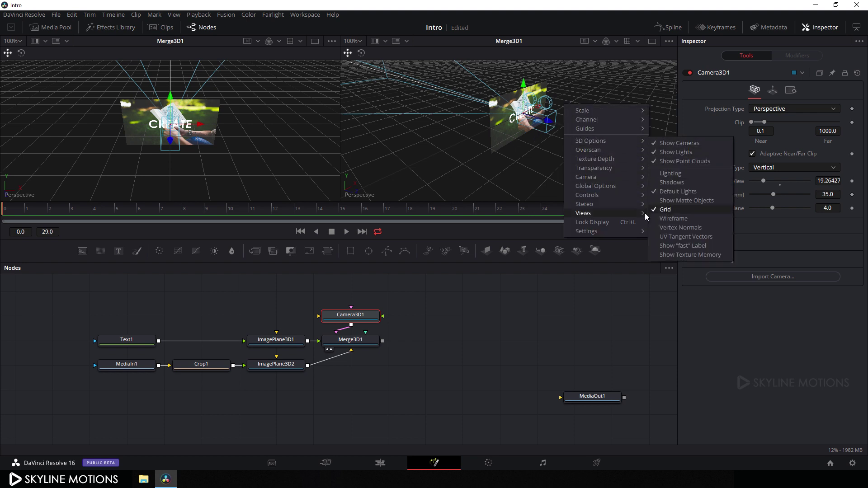
left_click(657, 210)
View the scene through Camera3D1 in the right viewer and make the viewers taller.
right_click(577, 114)
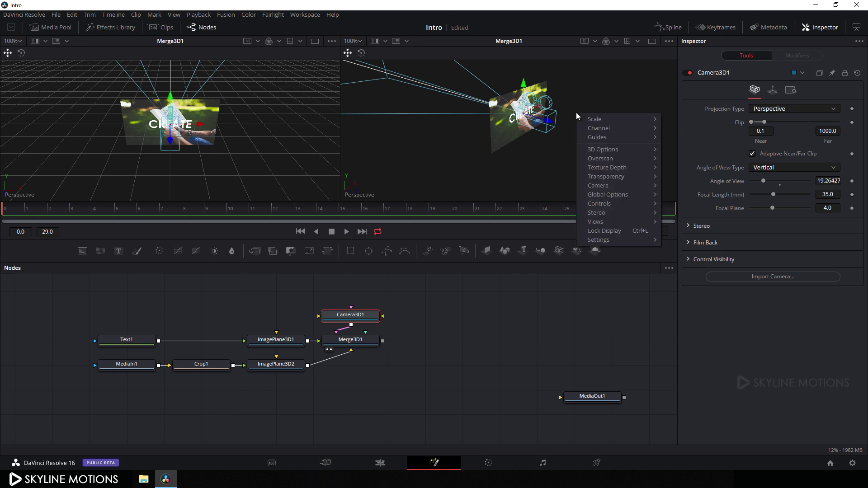
mouse_move(606, 185)
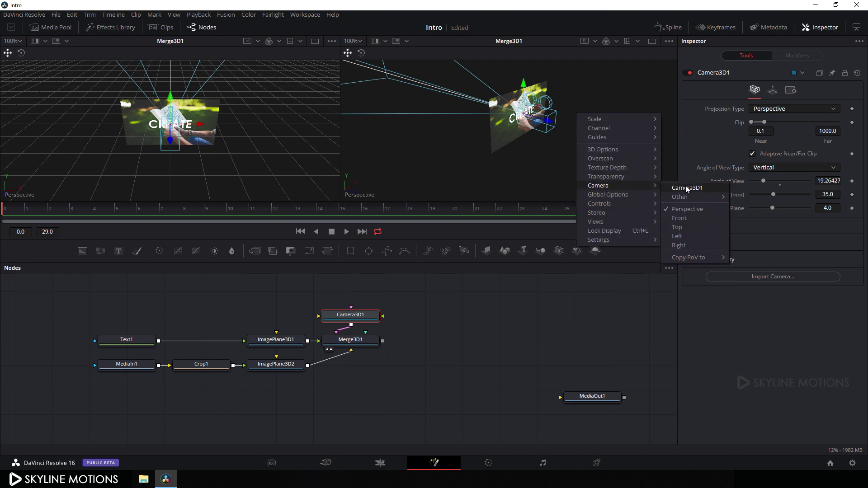
left_click(677, 188)
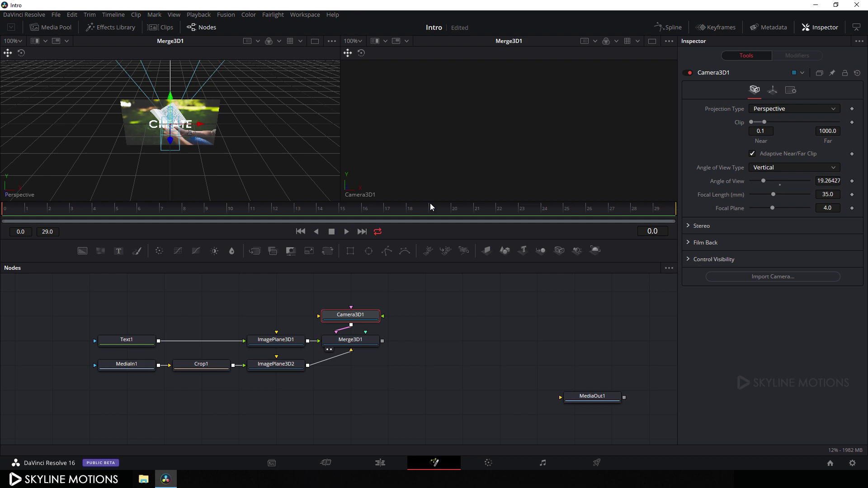
left_click_drag(305, 197, 403, 209)
left_click_drag(375, 240, 374, 288)
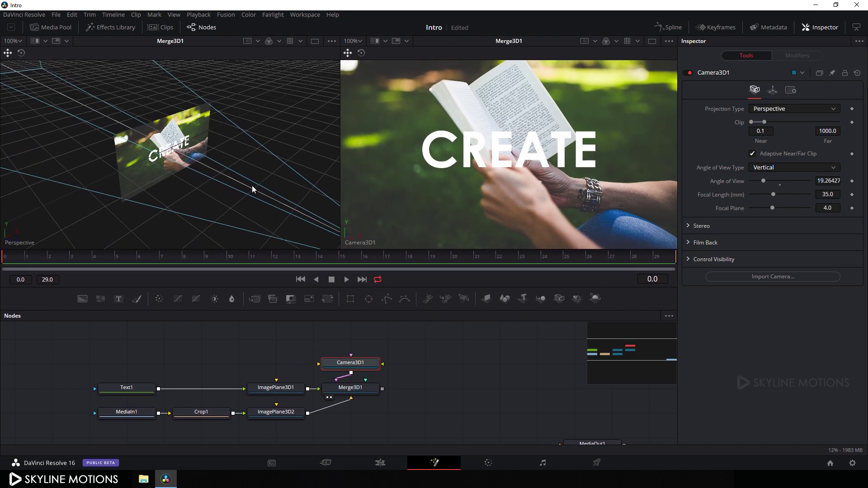
scroll(298, 351, "down", 2)
Move the CREATE text plane, ImagePlane3D1, forward to Translation Z 0.8.
left_click(272, 378)
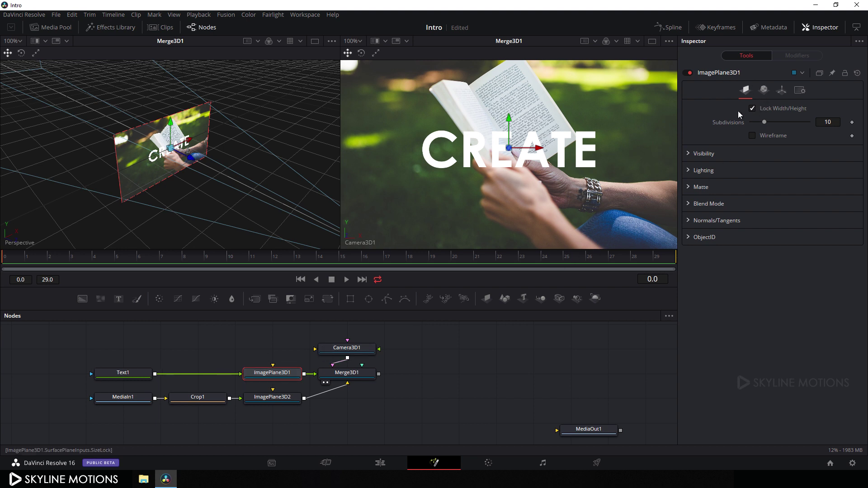
left_click(782, 90)
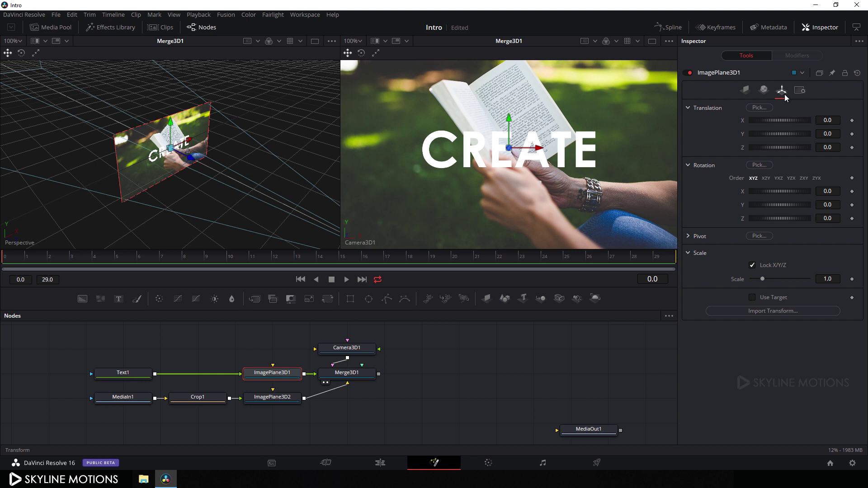
left_click(833, 147)
left_click_drag(835, 147, 821, 147)
key("BackSpace")
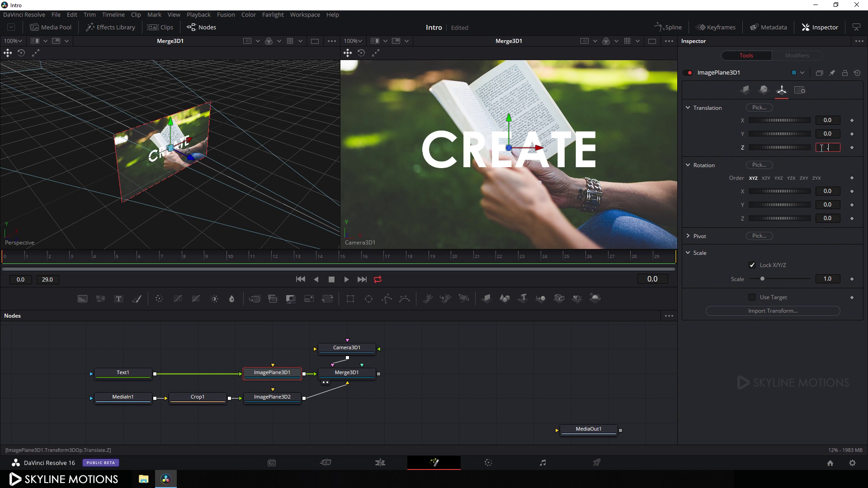
key("Tab")
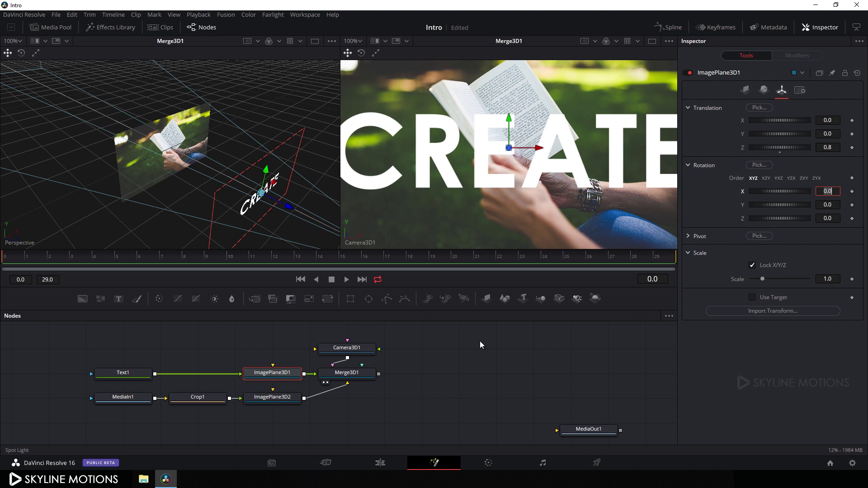
left_click(274, 402)
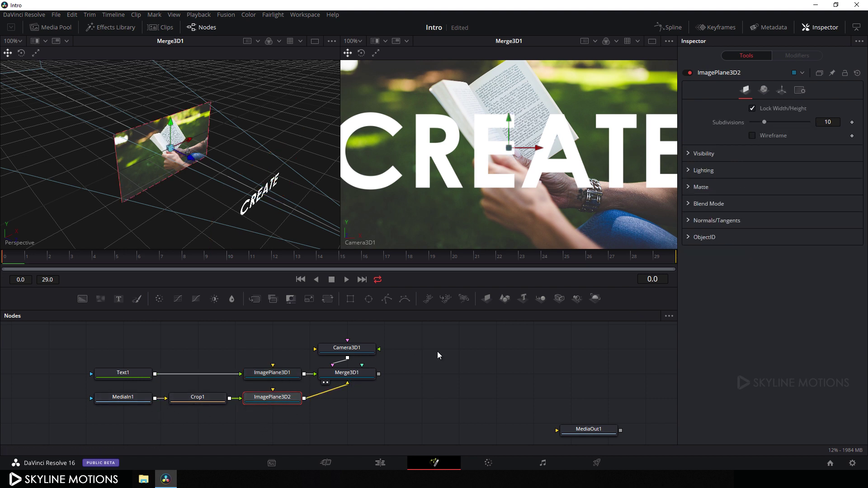
Set the book photo plane's Translation Z to -2.5 and its scale to 2.5673.
left_click(785, 93)
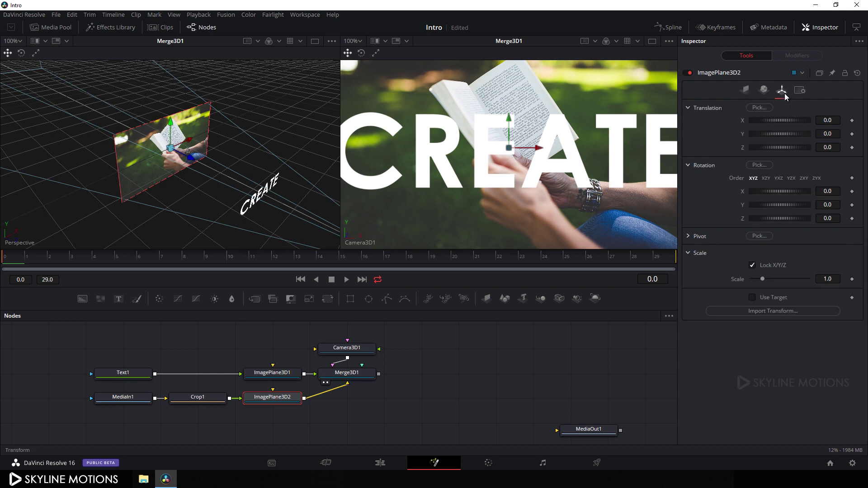
left_click(825, 148)
type("-2.5")
key("Tab")
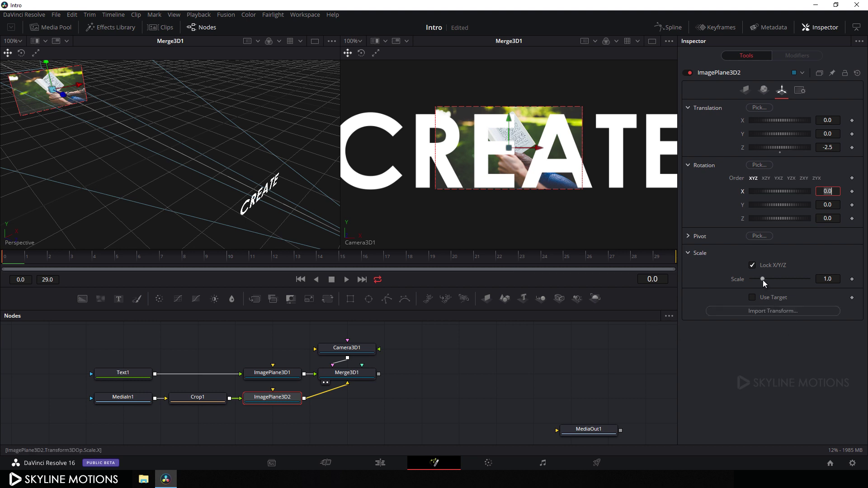
left_click_drag(763, 280, 809, 280)
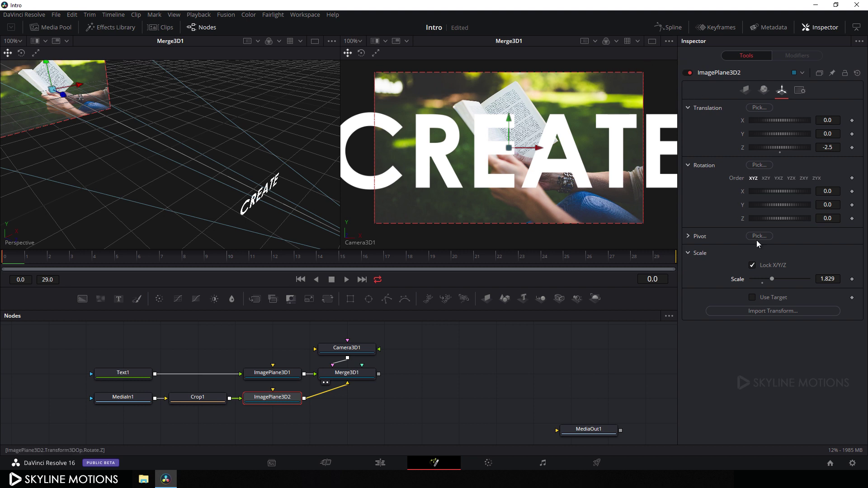
left_click_drag(772, 278, 781, 279)
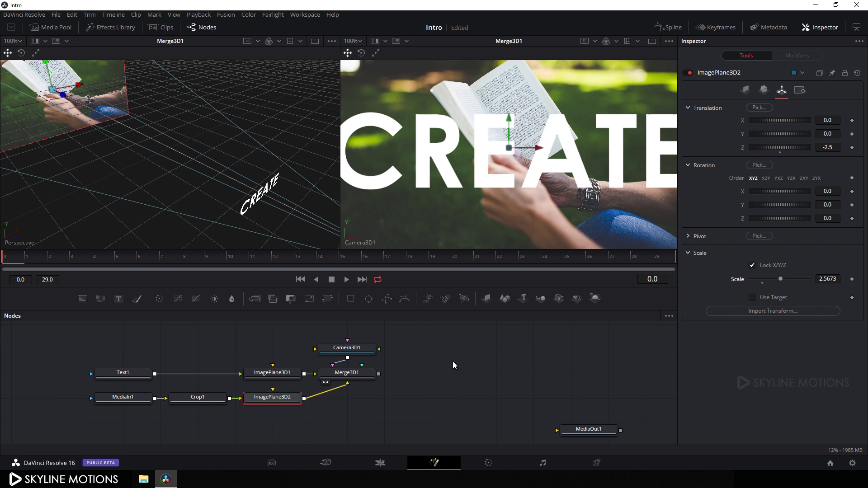
left_click_drag(456, 363, 457, 364)
left_click_drag(403, 255, 706, 264)
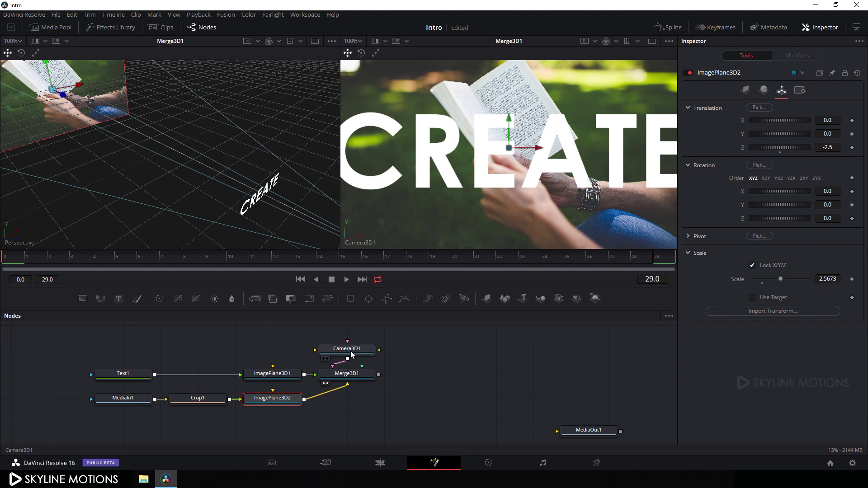
Keyframe Camera3D1's Translation Z at 2.5 on frame 29.
left_click(351, 354)
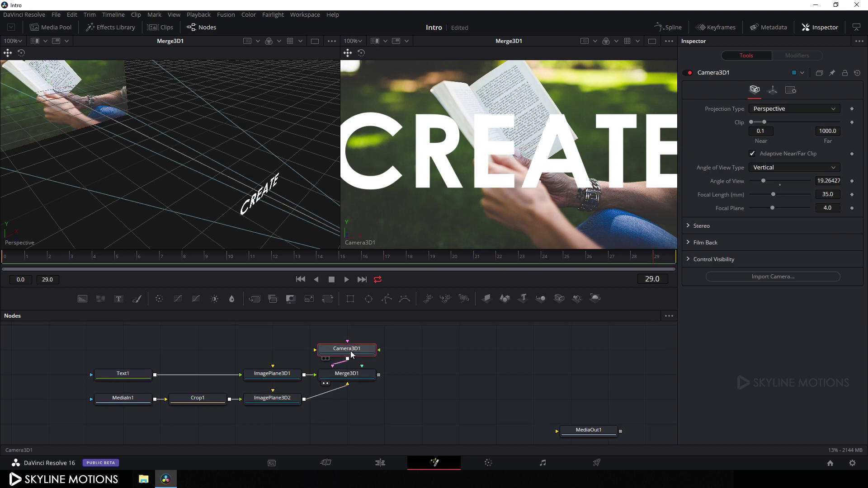
left_click(776, 93)
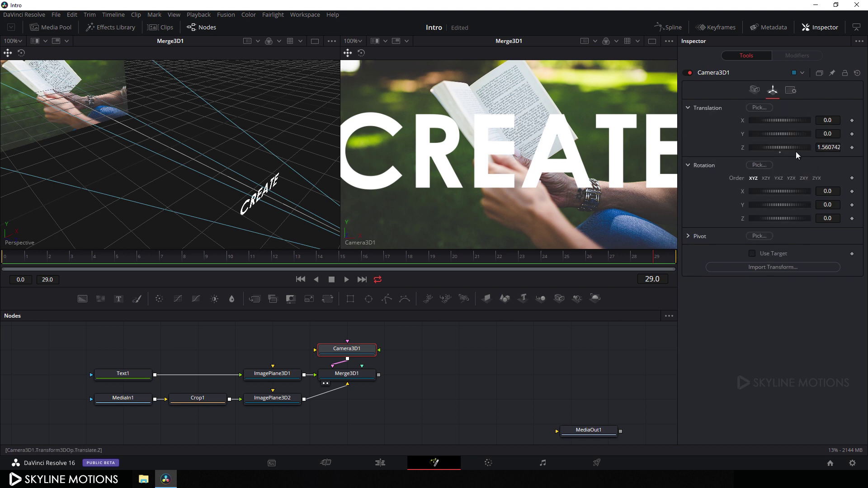
left_click(828, 147)
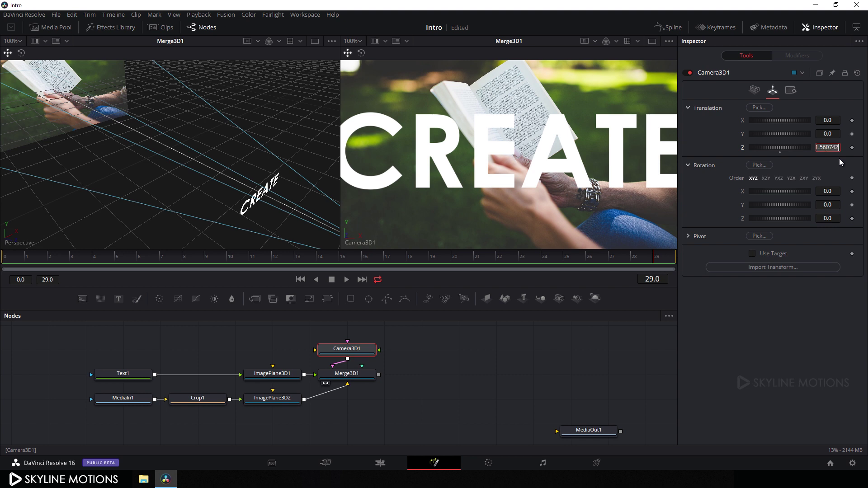
key("Tab")
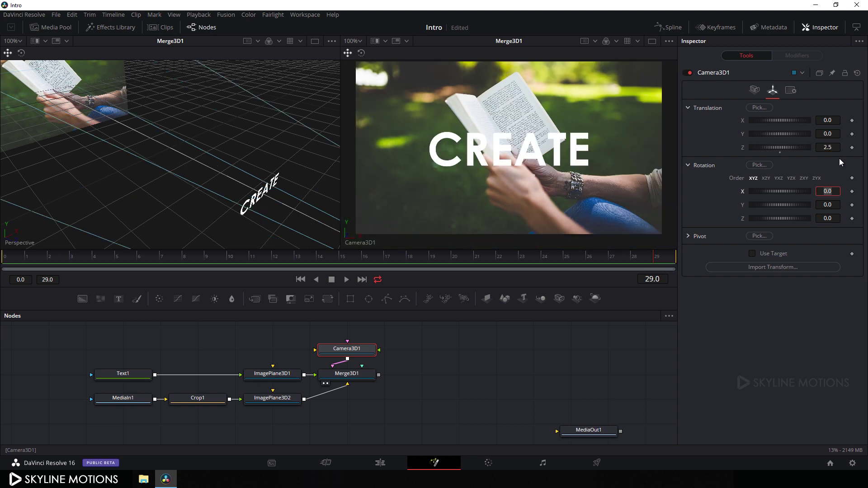
right_click(739, 148)
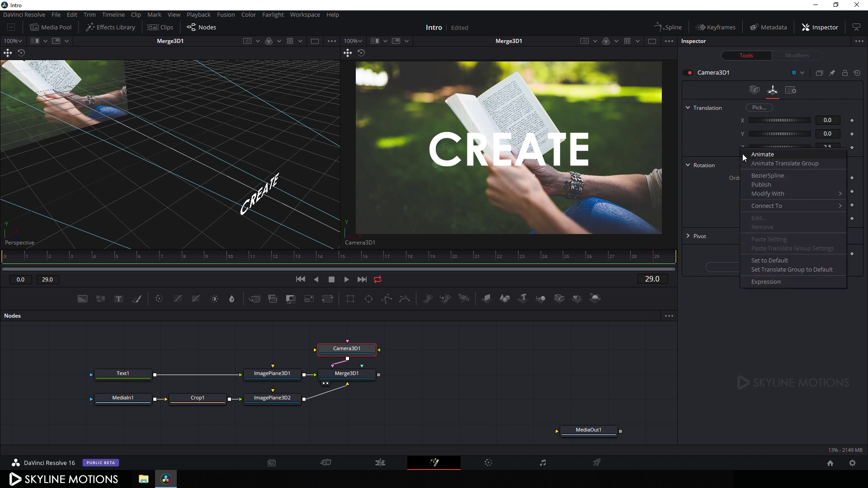
left_click(725, 145)
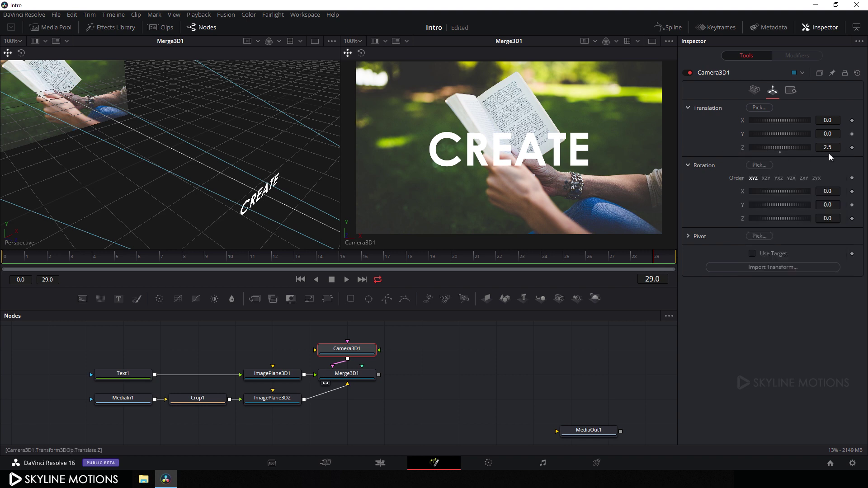
left_click(852, 147)
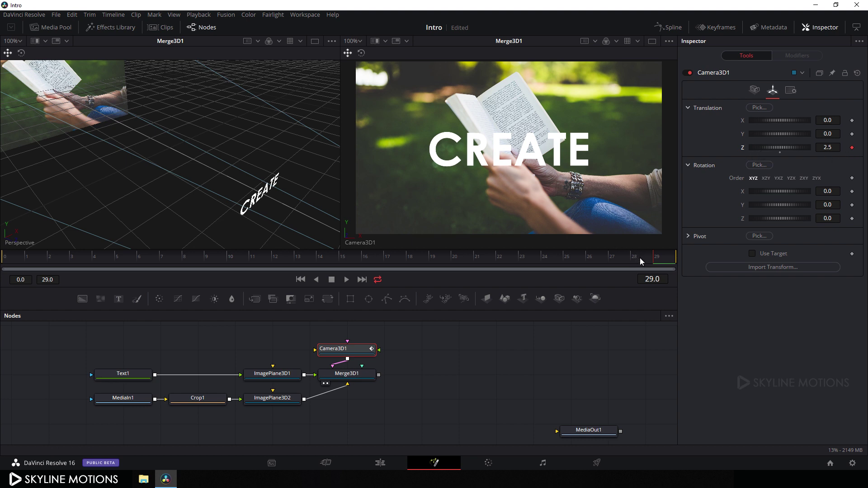
Set the camera's Z to 2.2 at frame 0 and play back the move.
left_click_drag(633, 257, 6, 260)
left_click(836, 146)
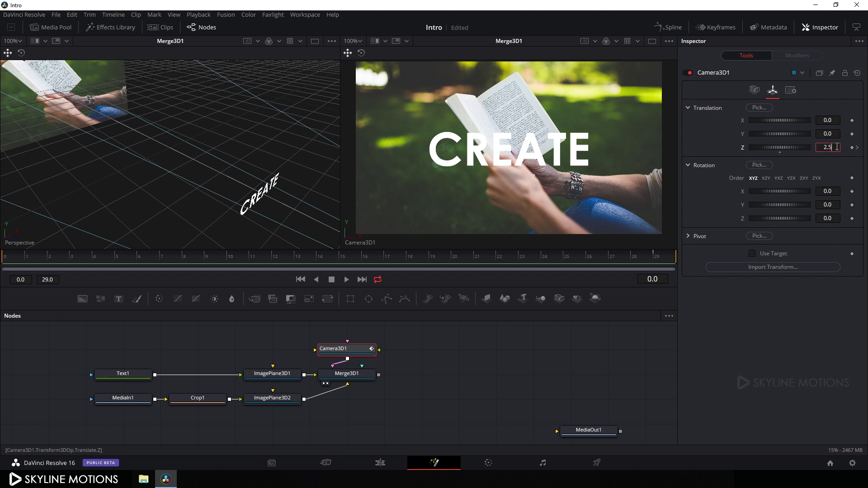
key("BackSpace")
type("2")
key("Tab")
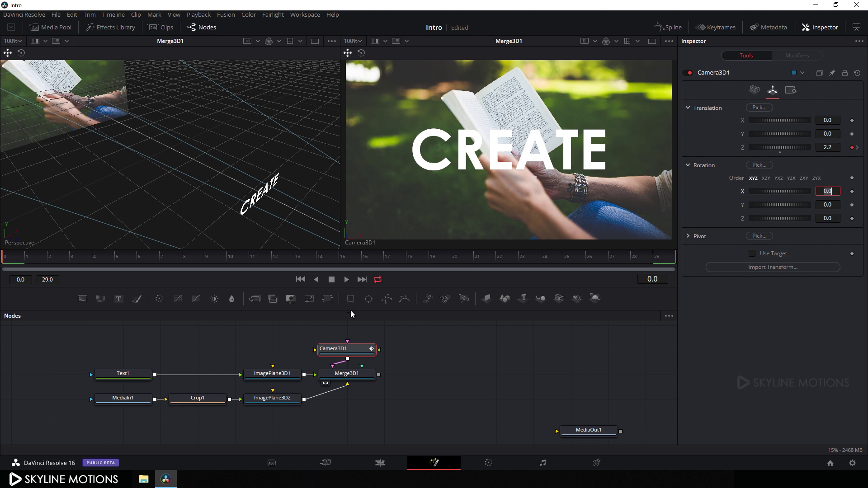
left_click(345, 277)
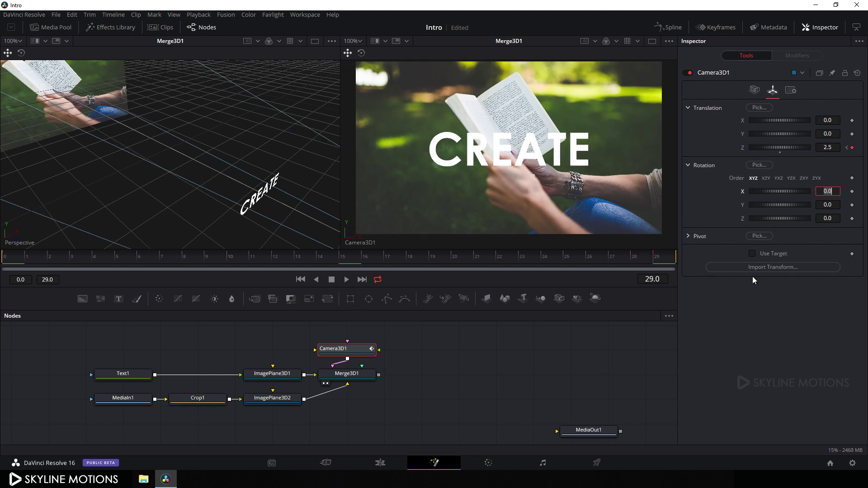
Scale the book photo plane up to 3.0782 and the CREATE text plane to 1.143.
left_click(272, 399)
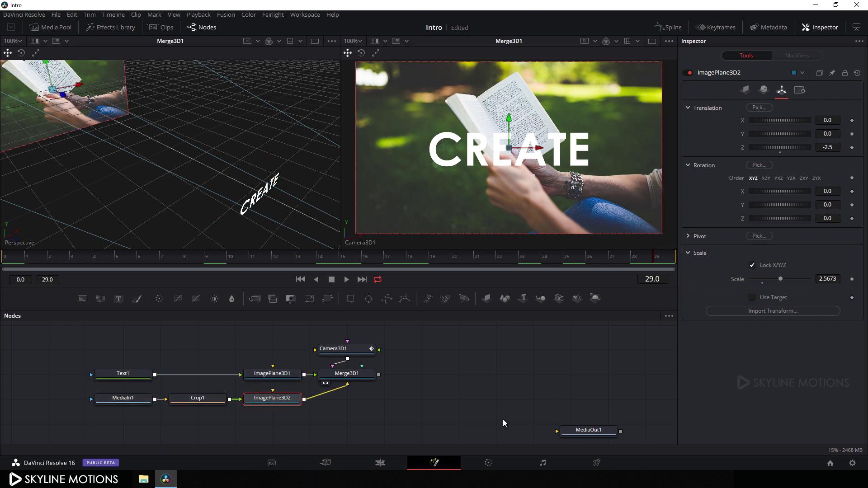
left_click_drag(780, 278, 841, 281)
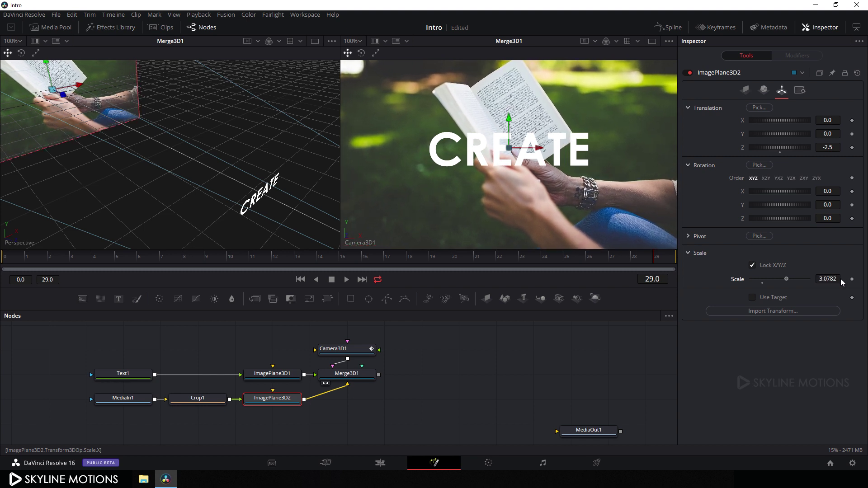
left_click(284, 378)
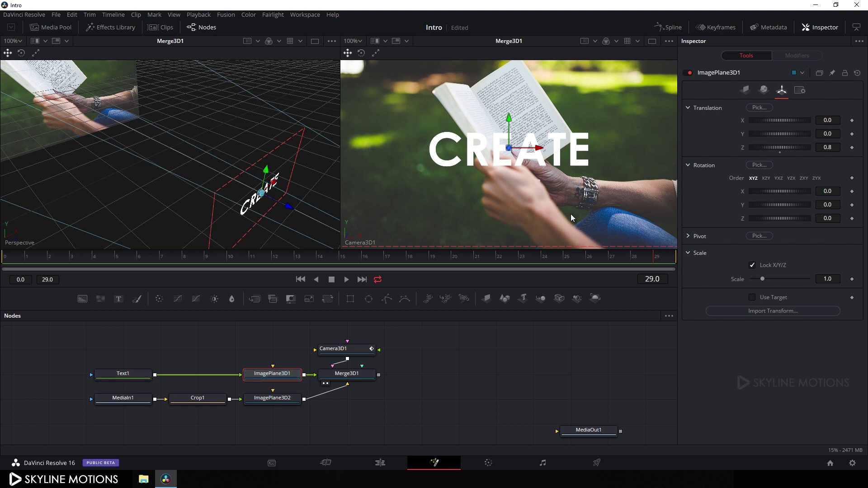
left_click_drag(762, 281, 764, 281)
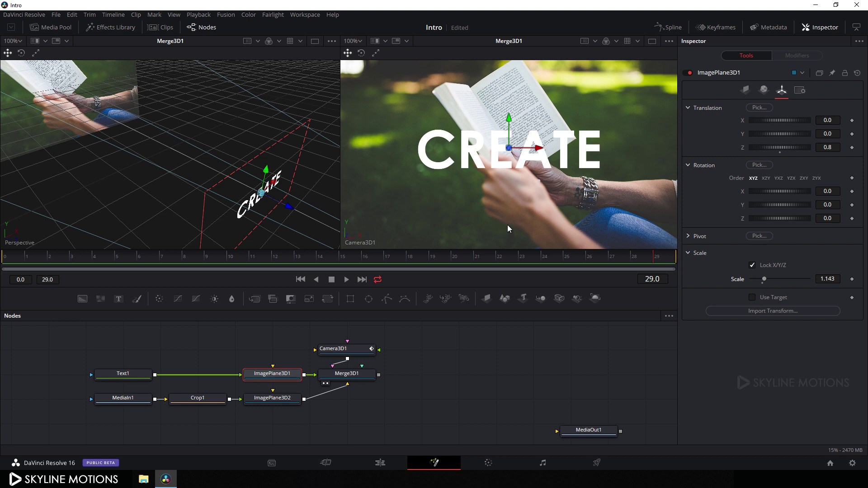
left_click(676, 29)
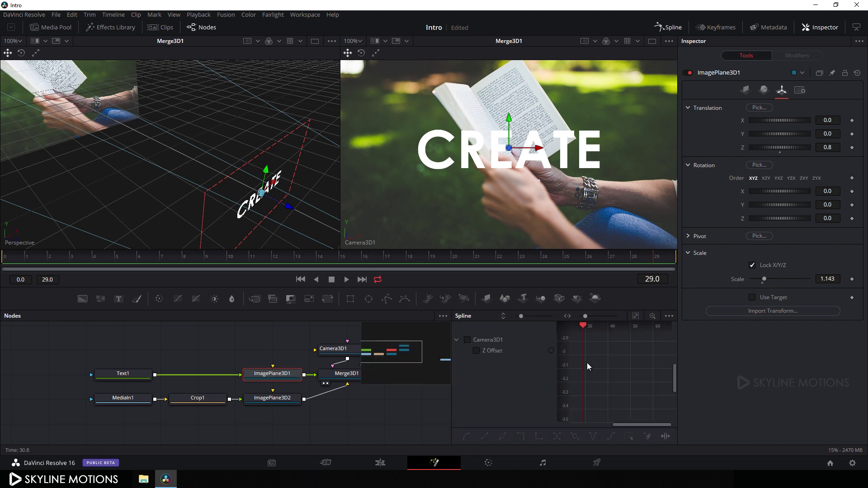
Smooth both Camera3D1 Z Offset keyframes and lengthen the frame-29 handle for a gradual ease-in.
key("F4")
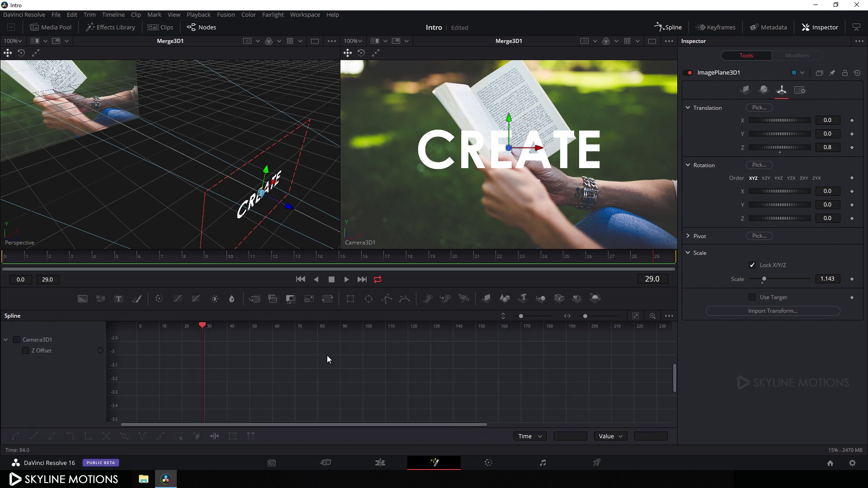
left_click(26, 350)
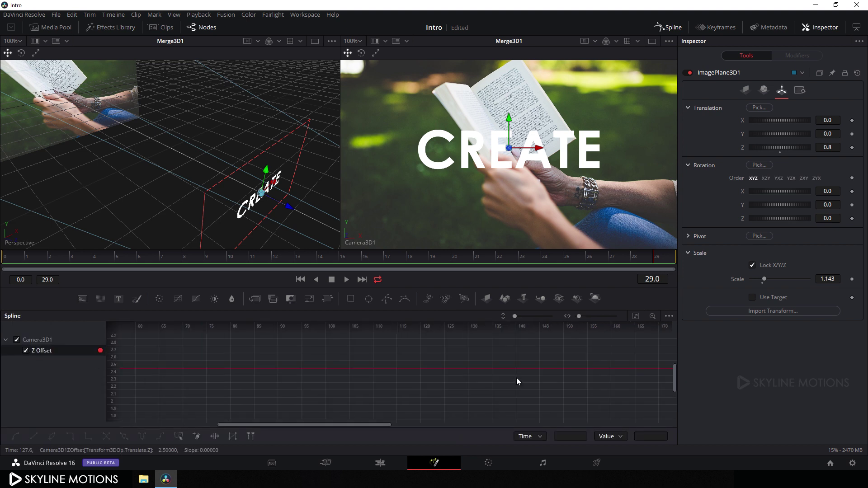
left_click(635, 318)
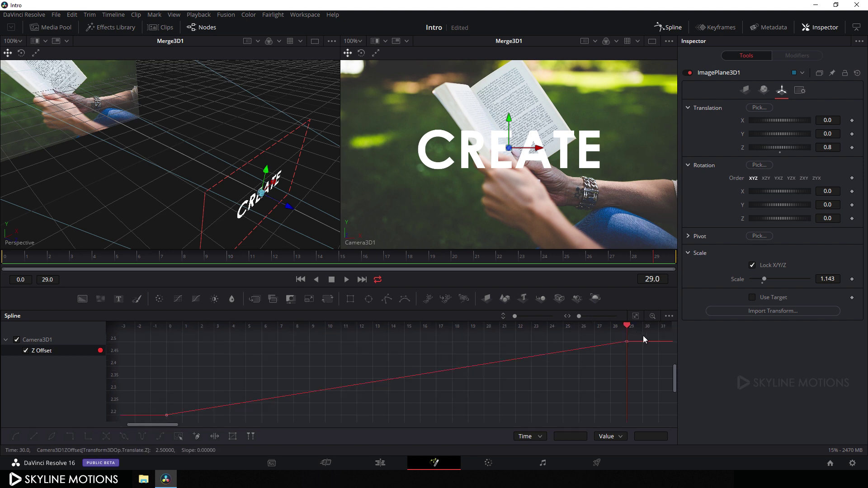
left_click_drag(644, 336, 151, 421)
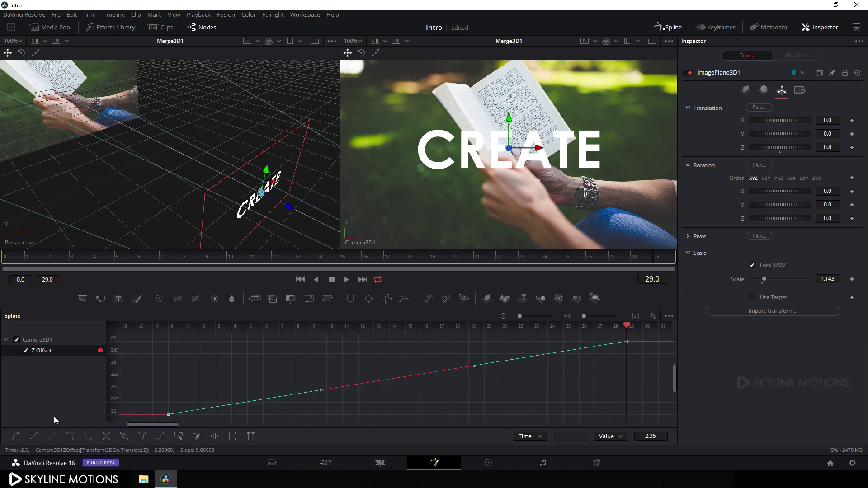
left_click(15, 436)
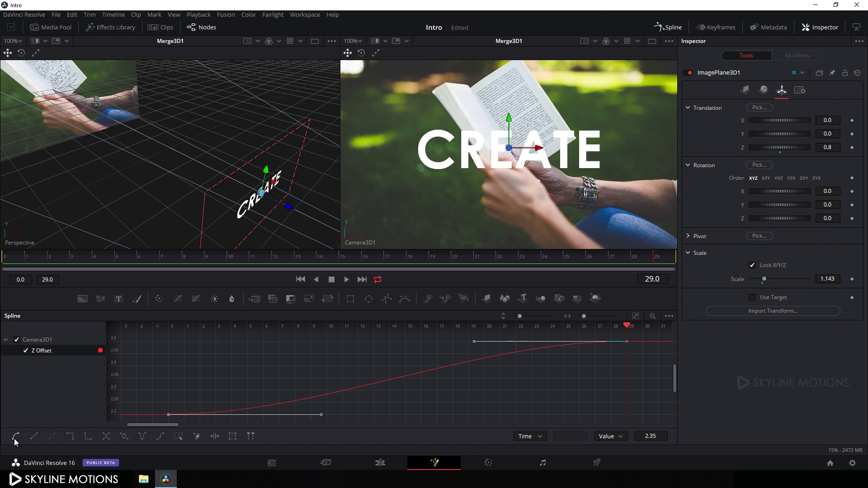
left_click(627, 341)
left_click_drag(627, 327, 280, 328)
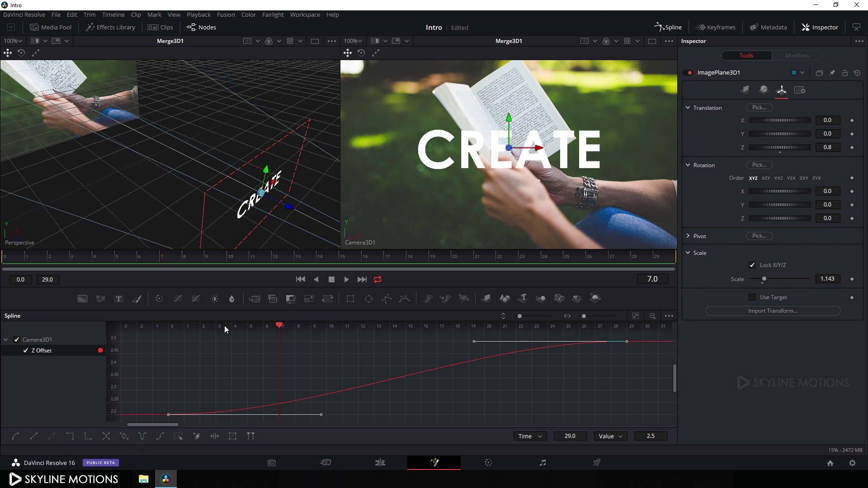
left_click(168, 326)
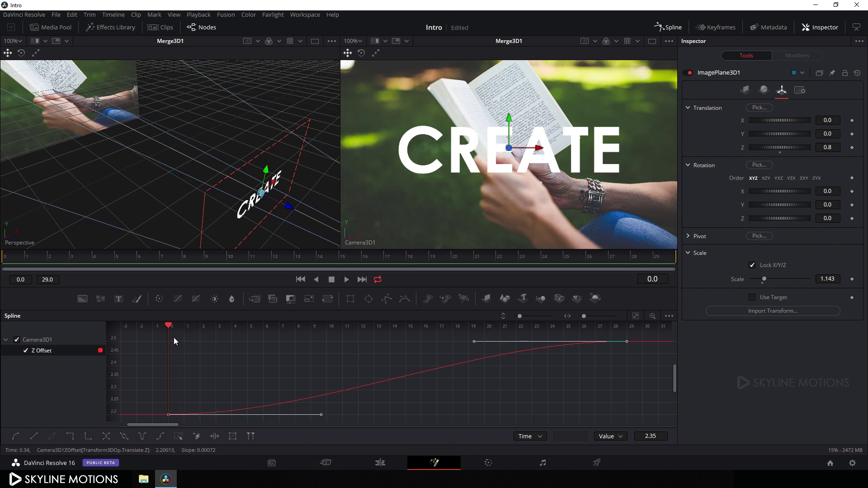
left_click_drag(473, 342, 170, 345)
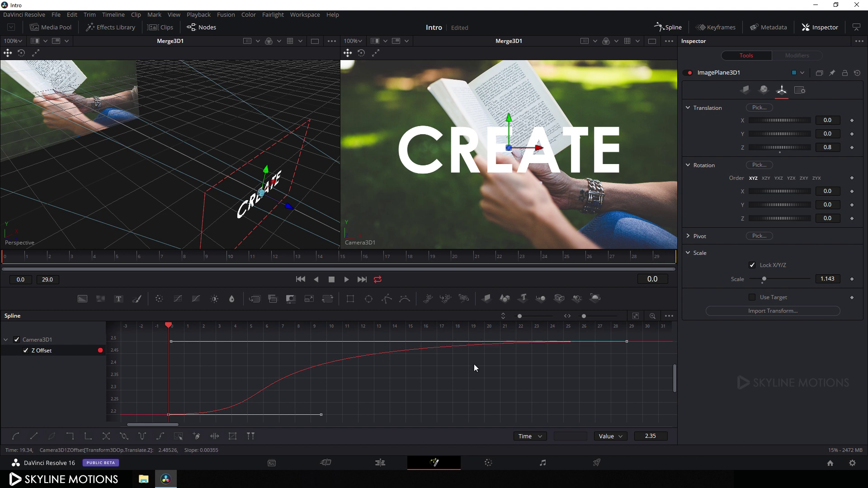
key("F4")
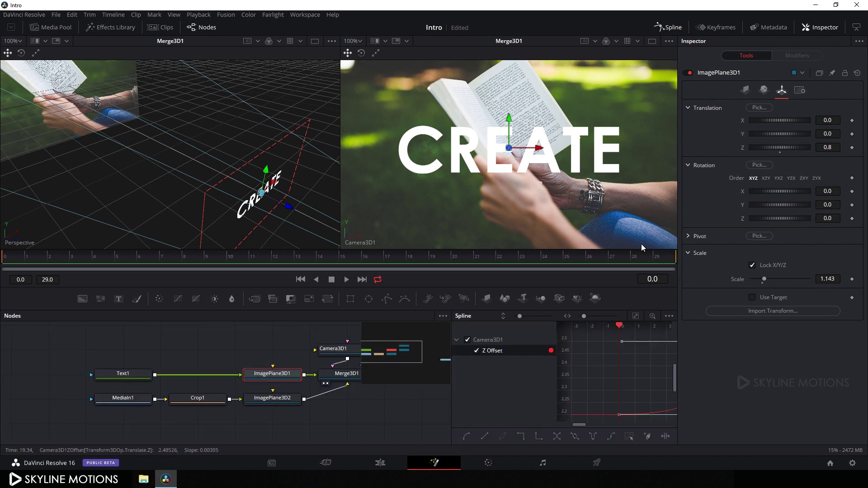
left_click(675, 28)
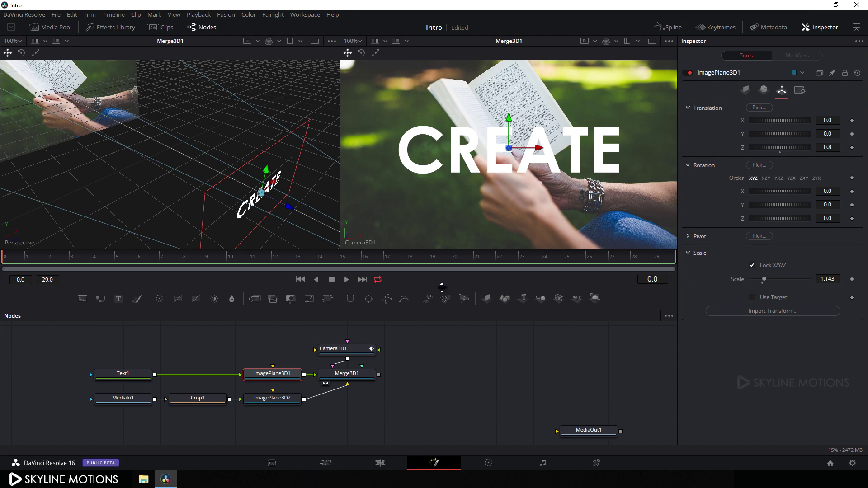
Add a Shadow node after the CREATE Text1 node.
left_click_drag(442, 287, 450, 259)
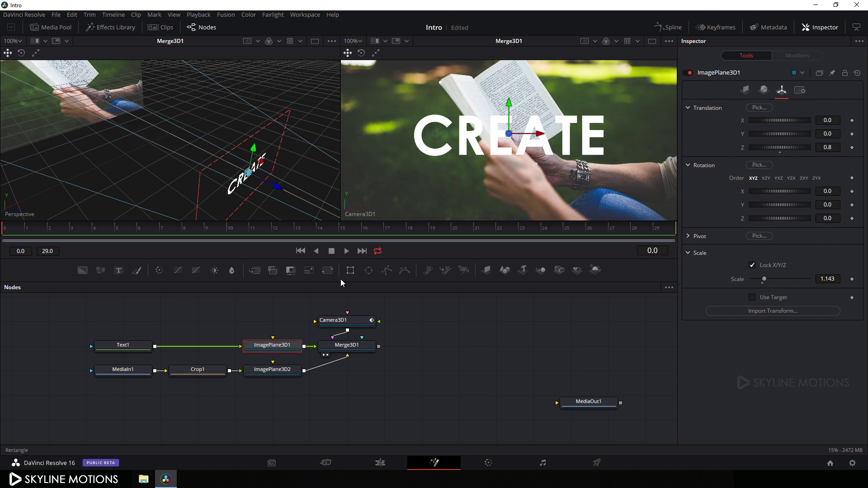
left_click(123, 349)
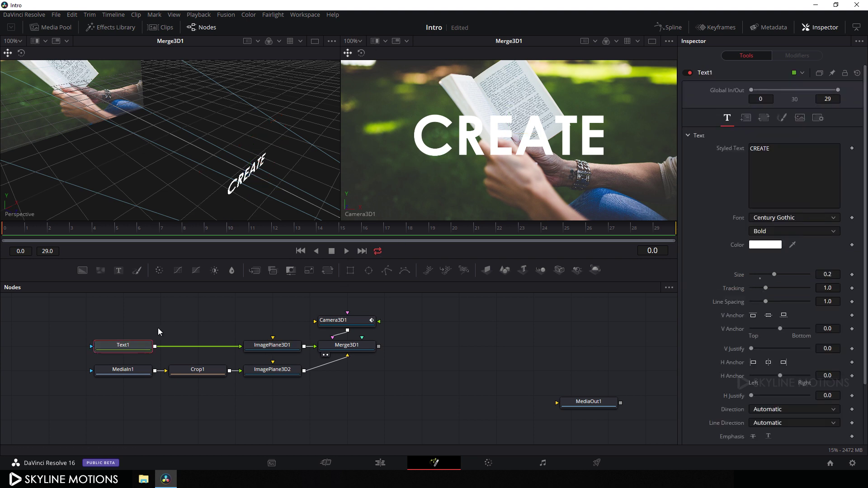
key("shift+space")
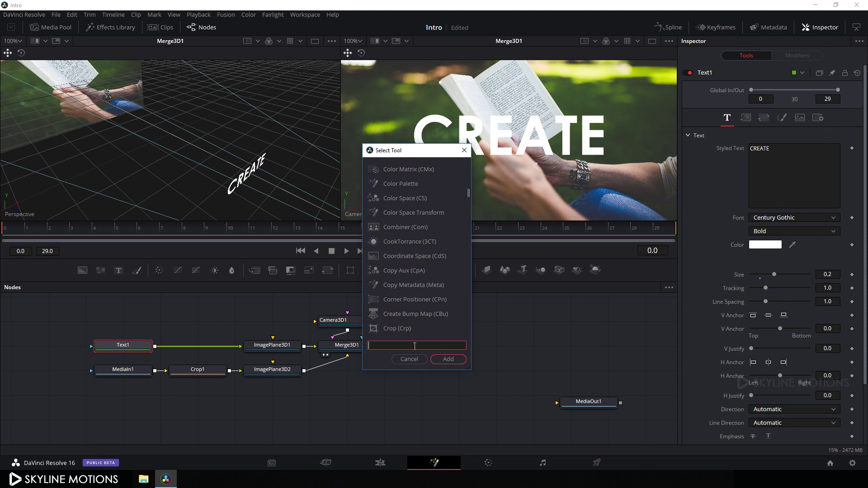
type("sh")
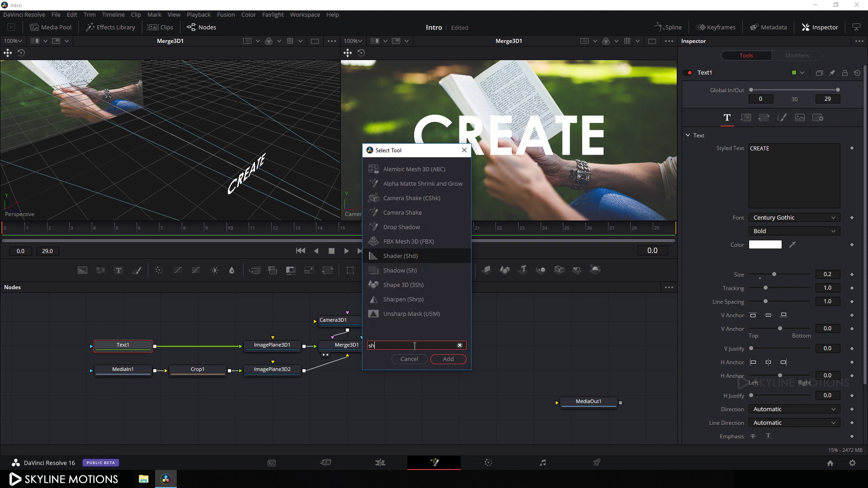
type("adow")
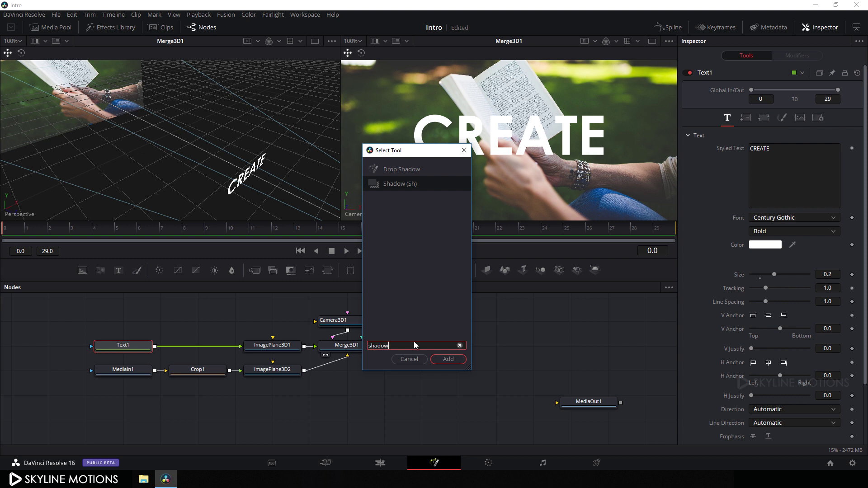
left_click(449, 359)
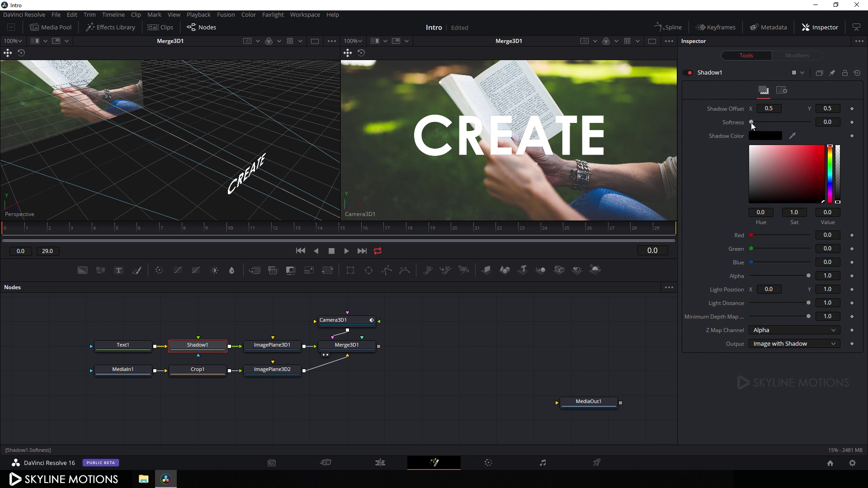
Set the shadow's softness to 0.05 and its alpha to 0.5.
left_click_drag(750, 123, 826, 123)
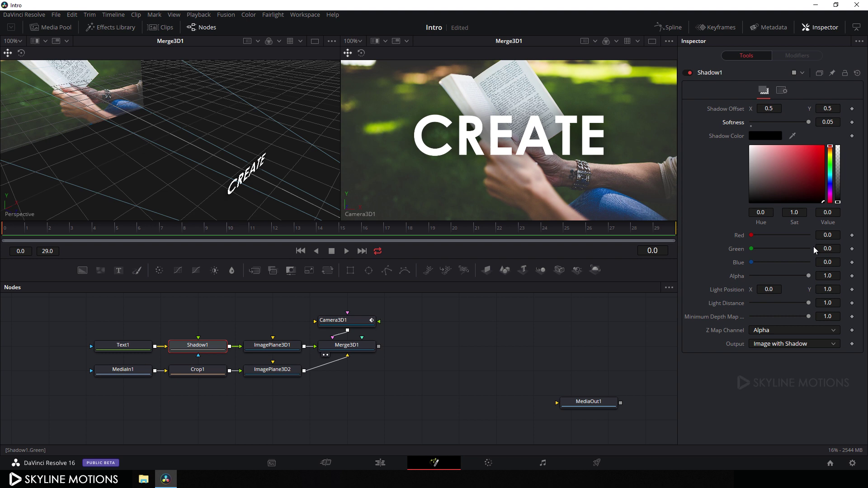
left_click(835, 276)
type(".5")
key("Return")
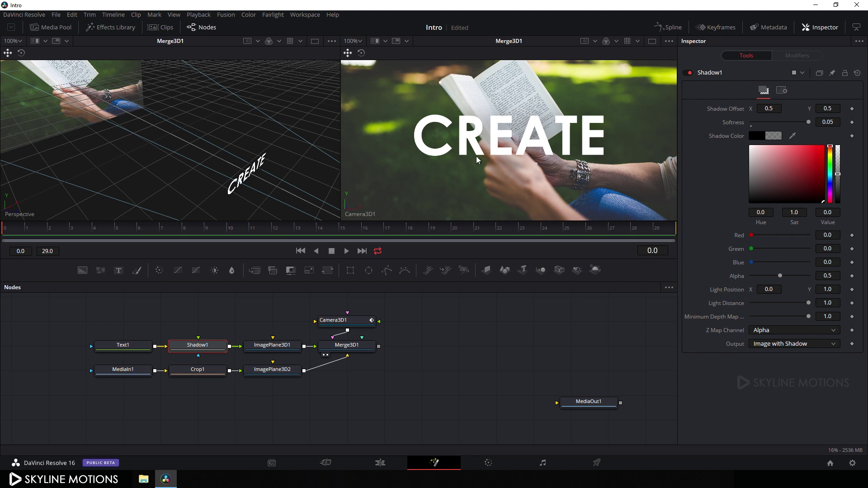
left_click_drag(430, 337, 419, 345)
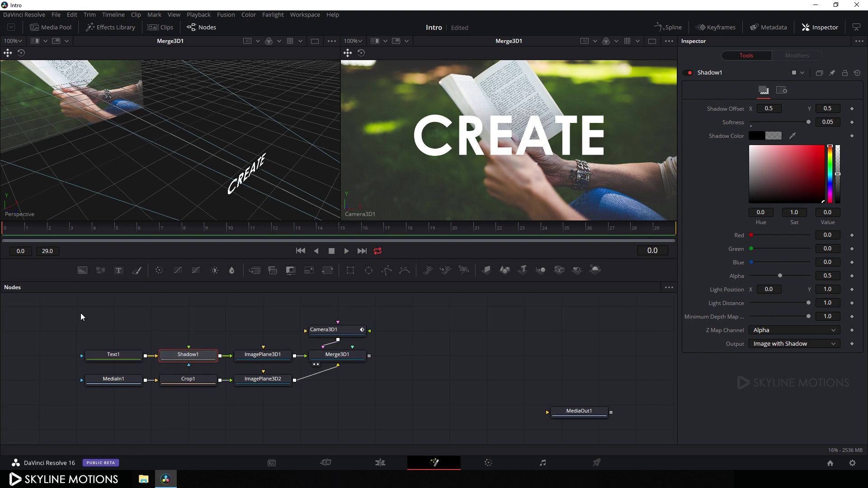
Add a Renderer3D1 node fed by Merge3D1 and scrub to frame 19.
left_click(428, 366)
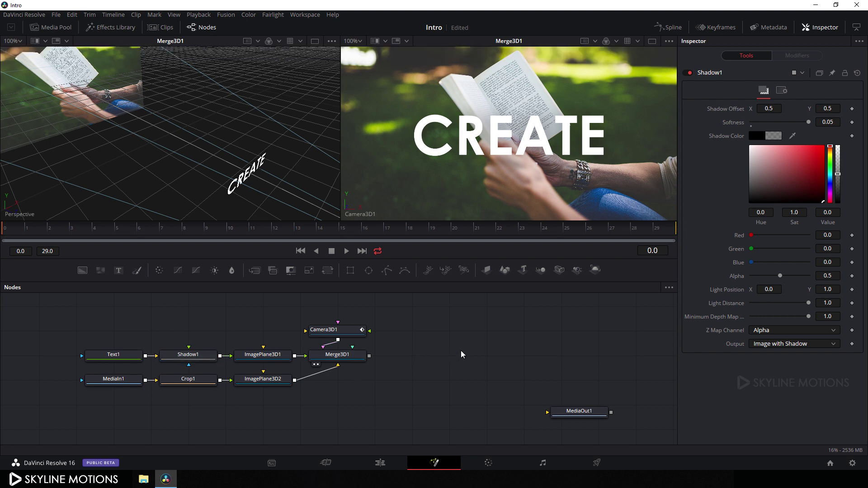
left_click(595, 270)
left_click_drag(429, 358, 466, 358)
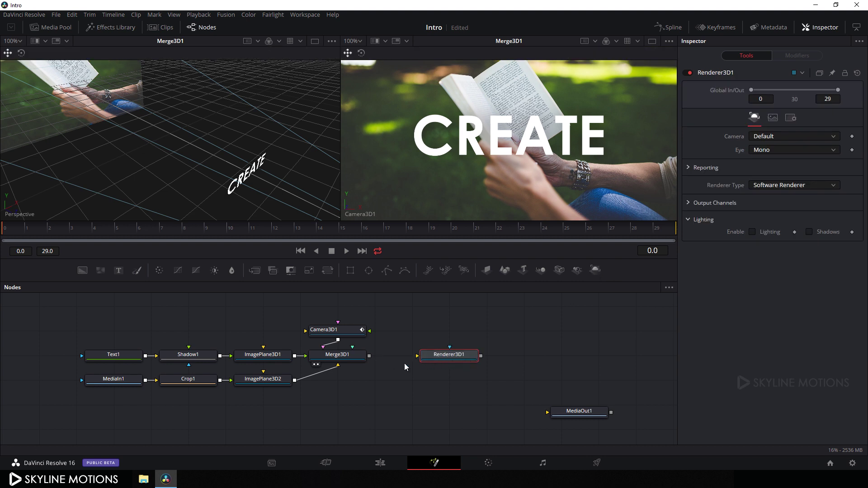
left_click_drag(369, 356, 456, 194)
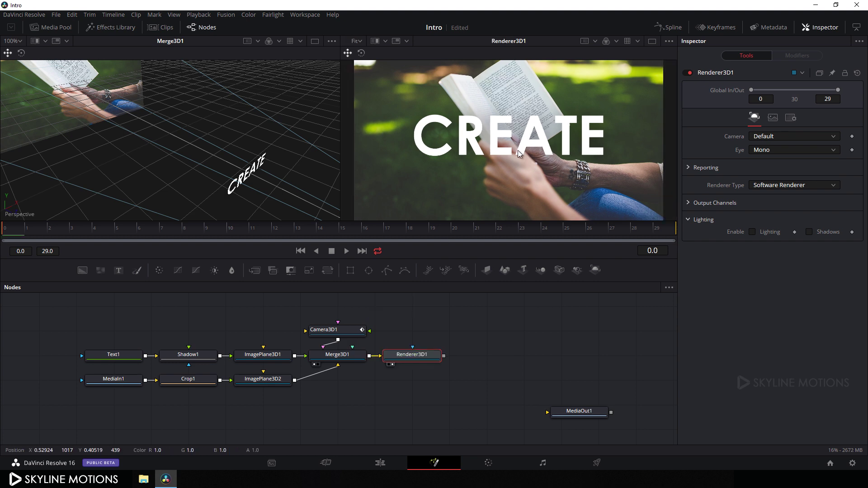
mouse_move(433, 231)
left_mouse_down()
mouse_move(253, 231)
mouse_move(430, 230)
left_mouse_up()
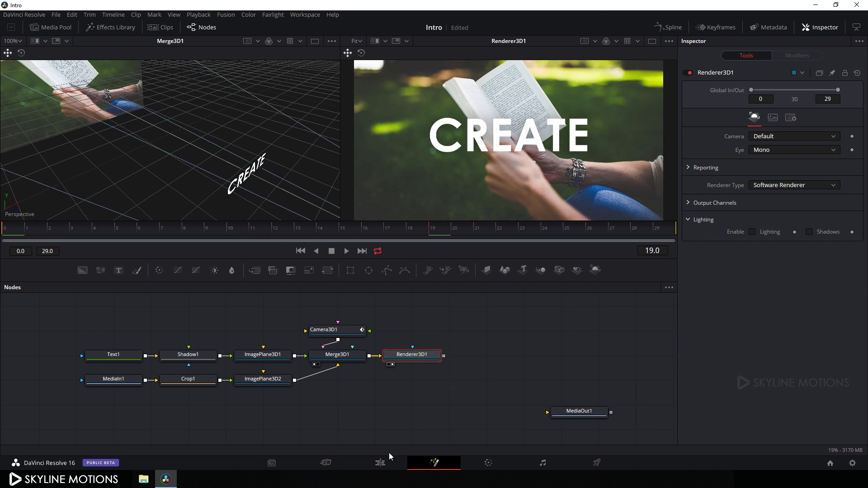
Connect Renderer3D1 to MediaOut1 and return to the Edit timeline's Fusion Composition clip.
left_click_drag(576, 412, 558, 356)
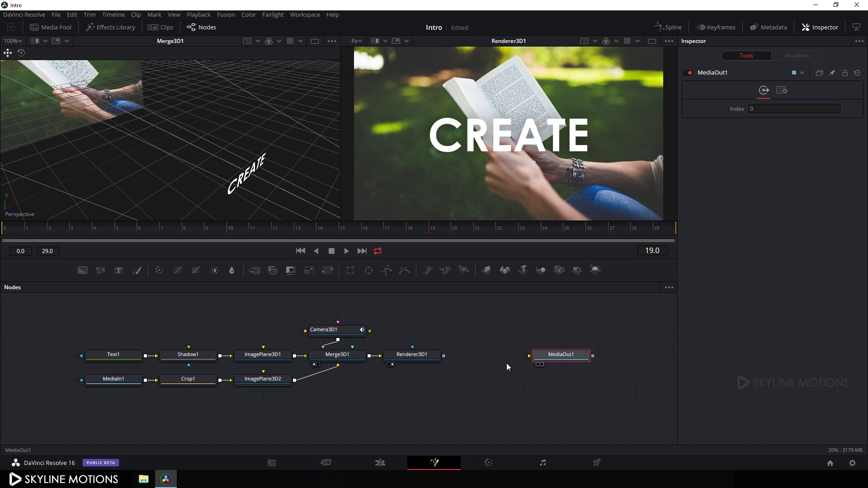
left_click_drag(443, 356, 567, 359)
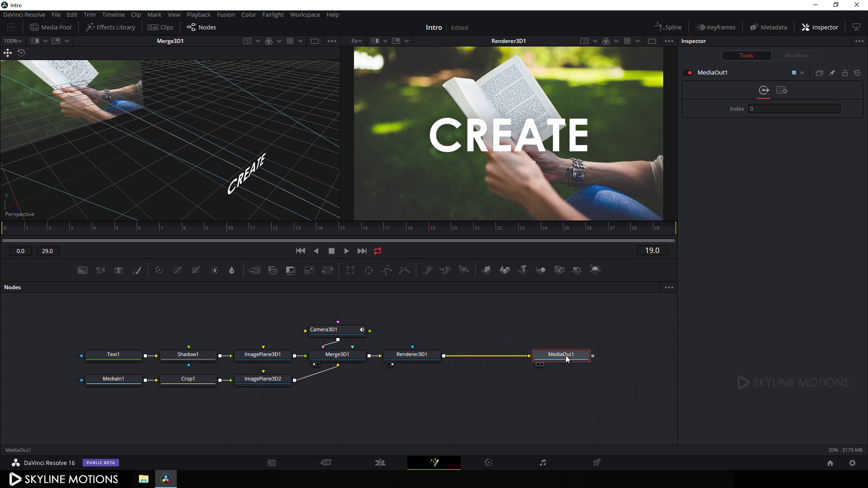
left_click(385, 464)
left_click(348, 393)
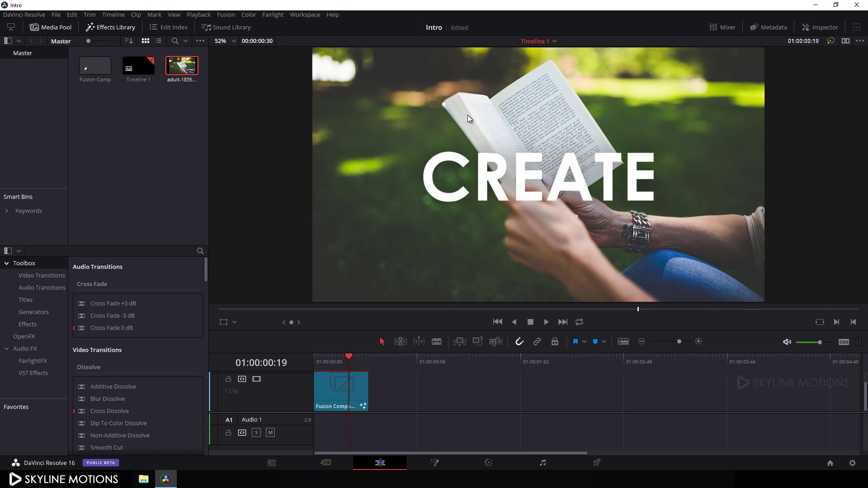
Set the timeline's output blanking to 2.40.
left_click(115, 14)
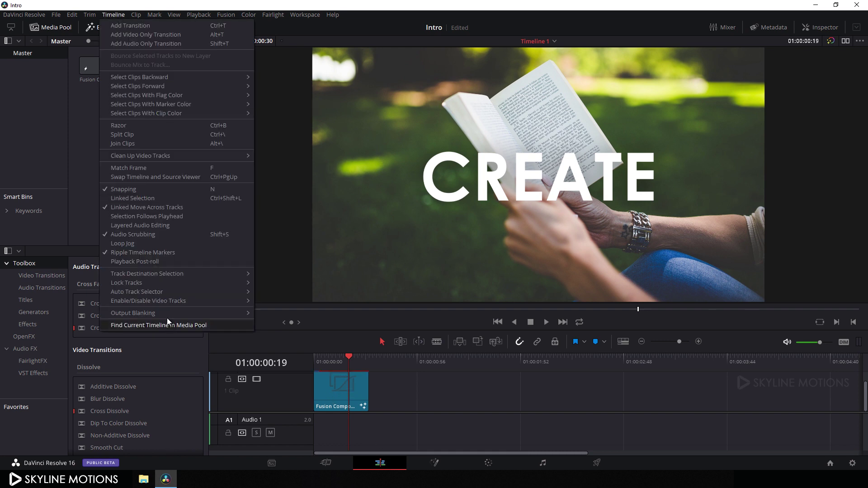
mouse_move(165, 313)
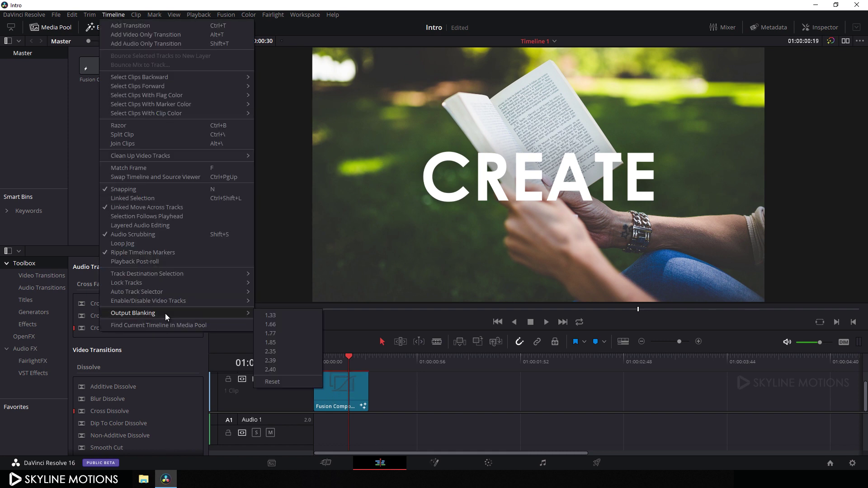
left_click(272, 369)
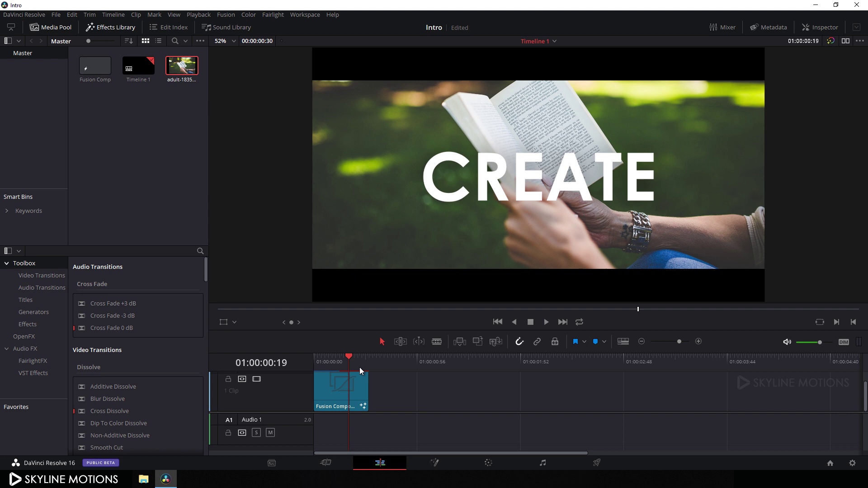
Paste a copy of the Fusion Composition clip directly after the original.
left_click_drag(347, 355, 364, 361)
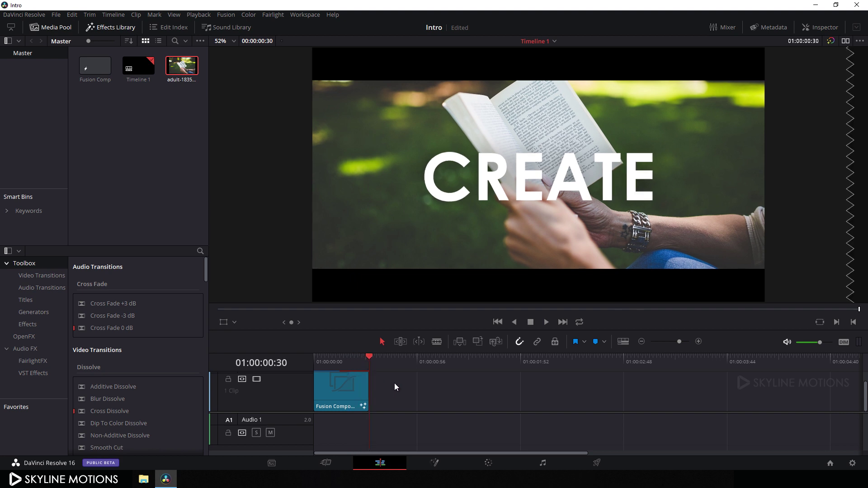
left_click(345, 402)
key("ctrl+v")
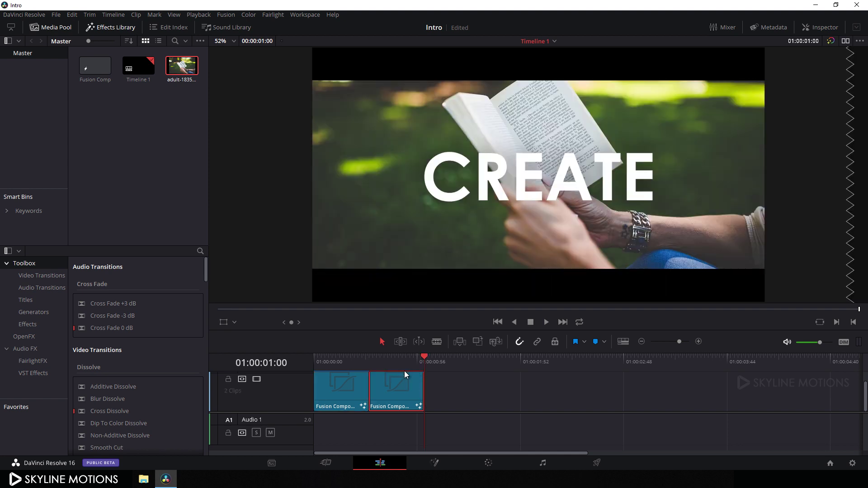
left_click(406, 360)
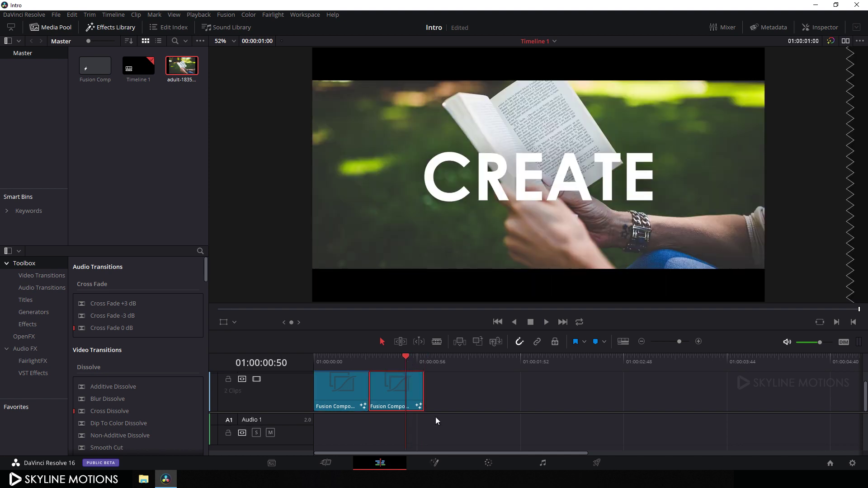
Open the second clip in Fusion and import the dog photo into the media pool.
left_click(435, 463)
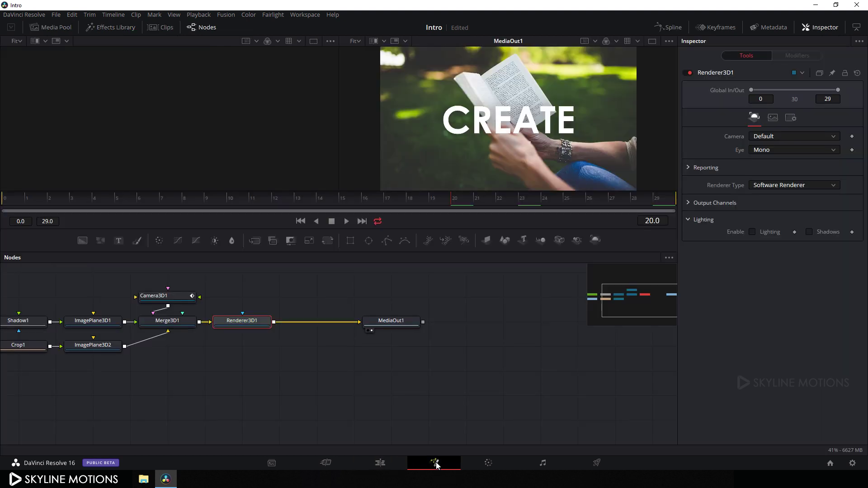
key("ctrl+f")
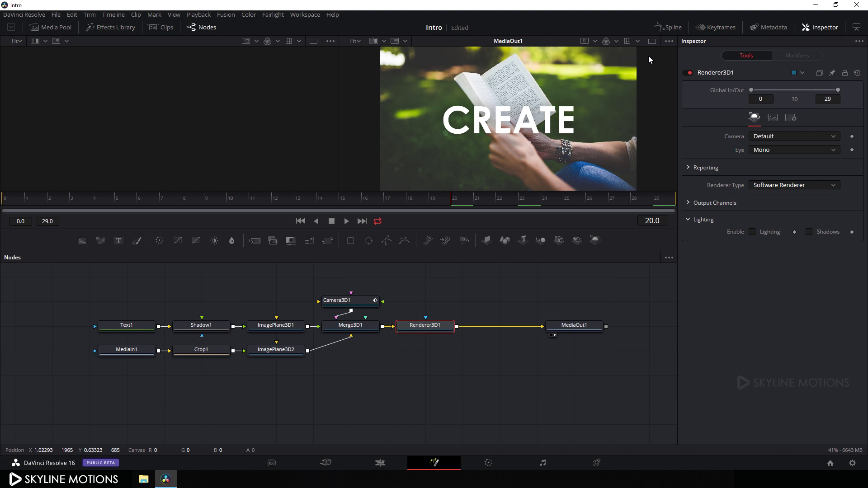
left_click(653, 40)
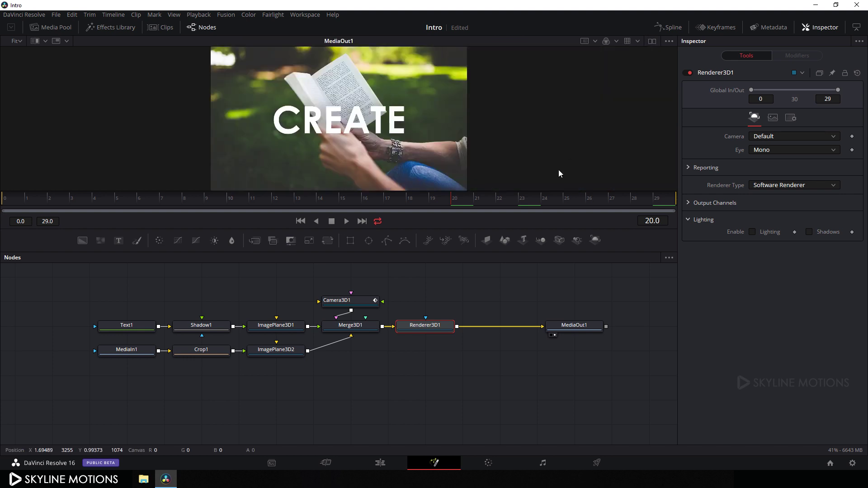
left_click(53, 28)
right_click(104, 140)
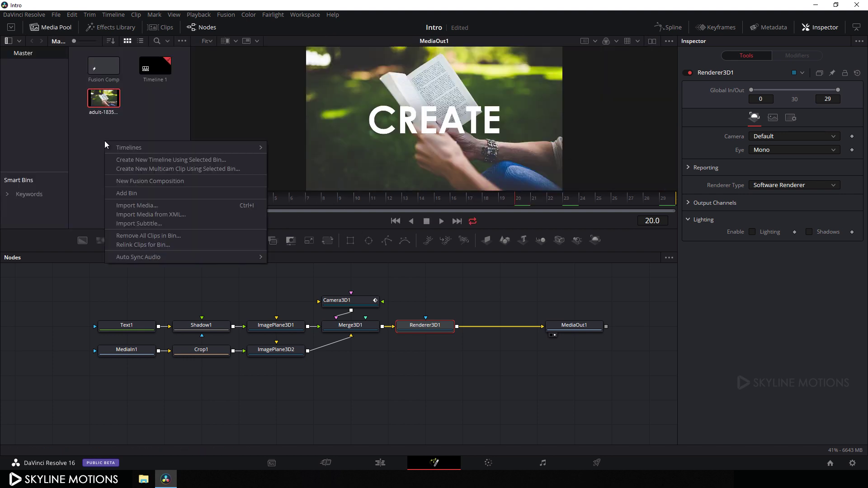
left_click(137, 205)
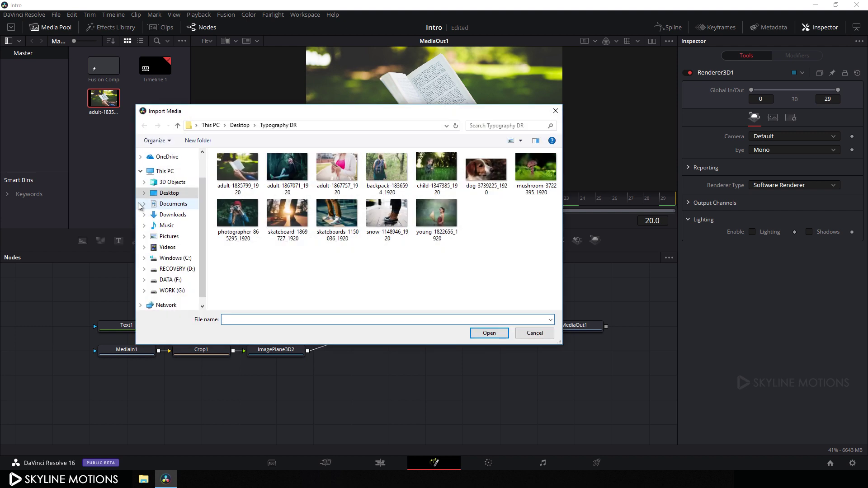
left_click(487, 176)
left_click(489, 333)
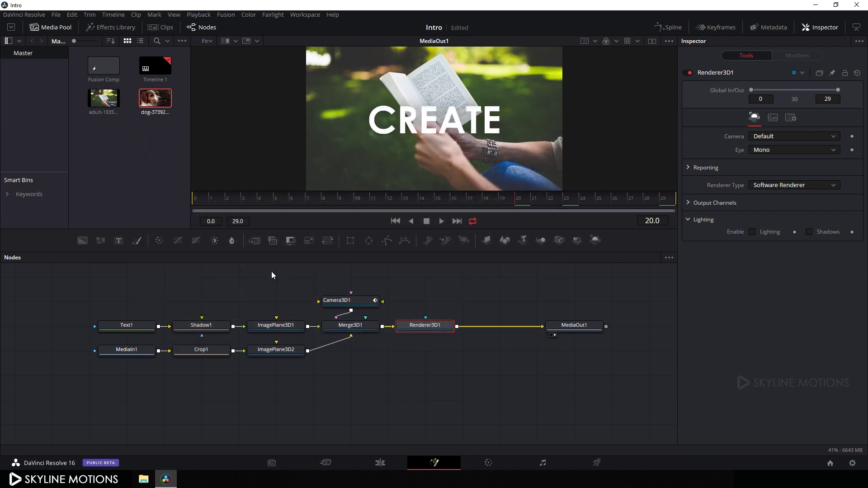
Replace the book photo input with the dog photo as MediaIn2 feeding Crop1.
left_click_drag(153, 101, 129, 382)
left_click(132, 354)
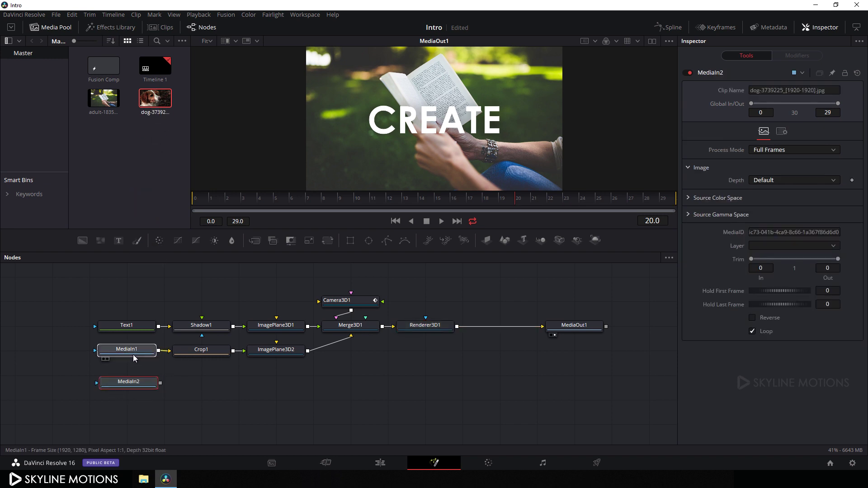
key("Delete")
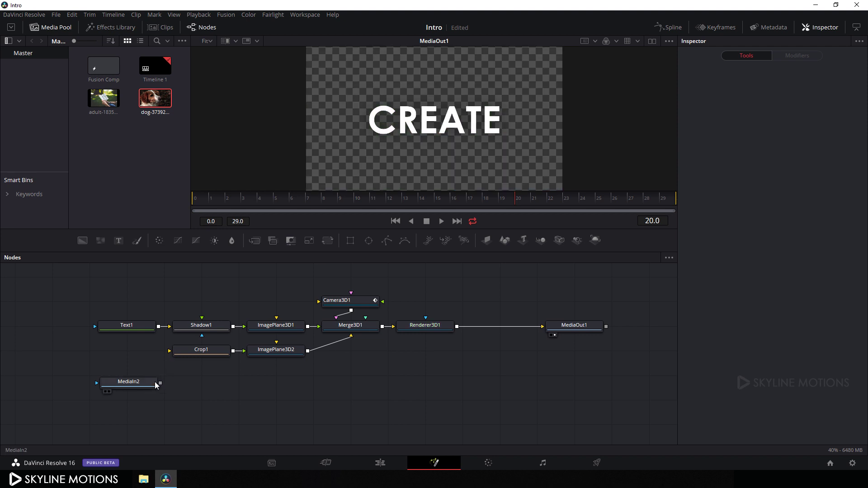
left_click_drag(160, 383, 199, 350)
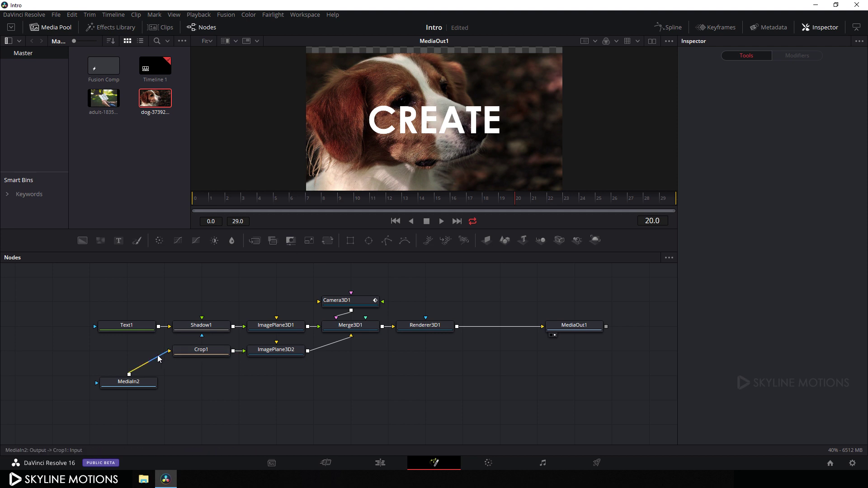
Change the Text1 title from CREATE to FAST.
left_click(115, 329)
left_click(781, 148)
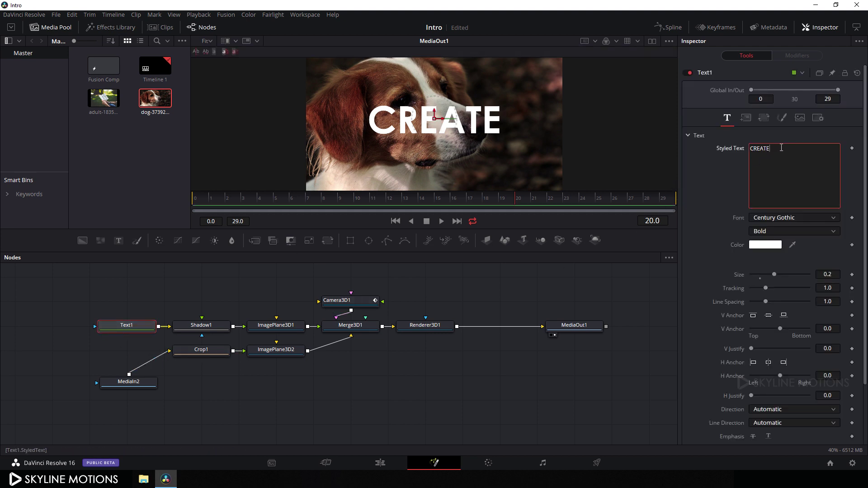
left_click_drag(791, 148, 741, 150)
key("BackSpace")
type("FAS")
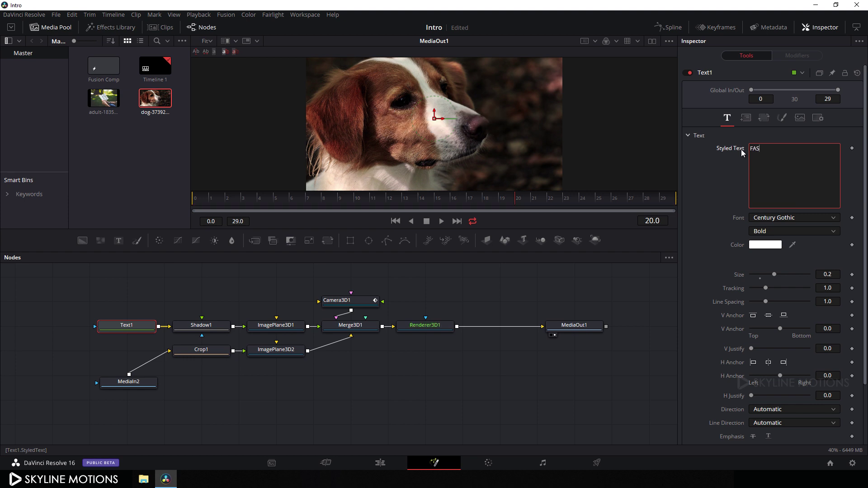
type("T")
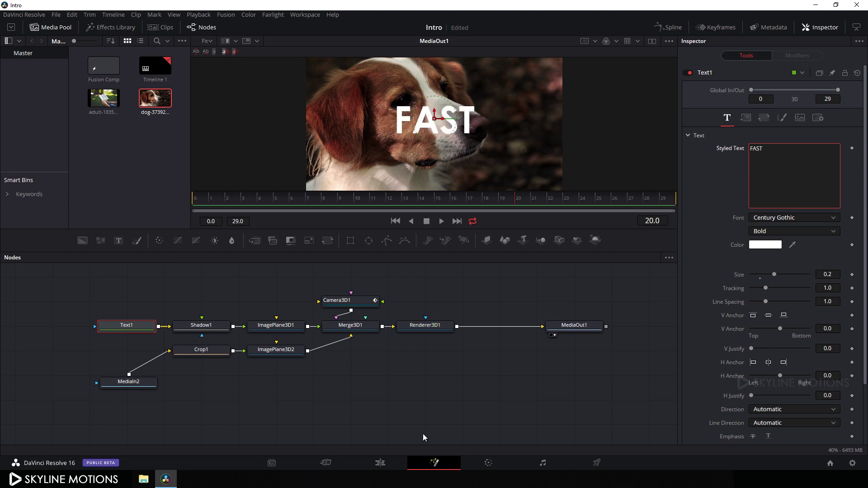
Paste a third copy of the CREATE title clip at the end of Timeline 1.
left_click(392, 462)
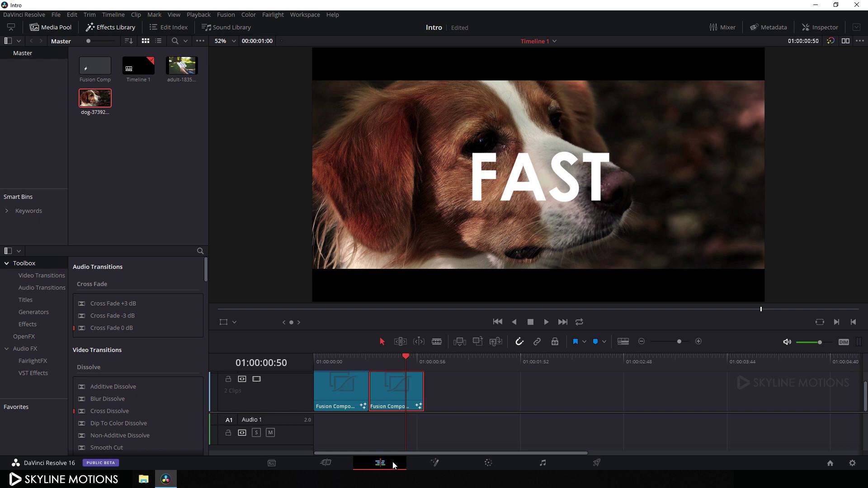
left_click_drag(406, 356, 424, 360)
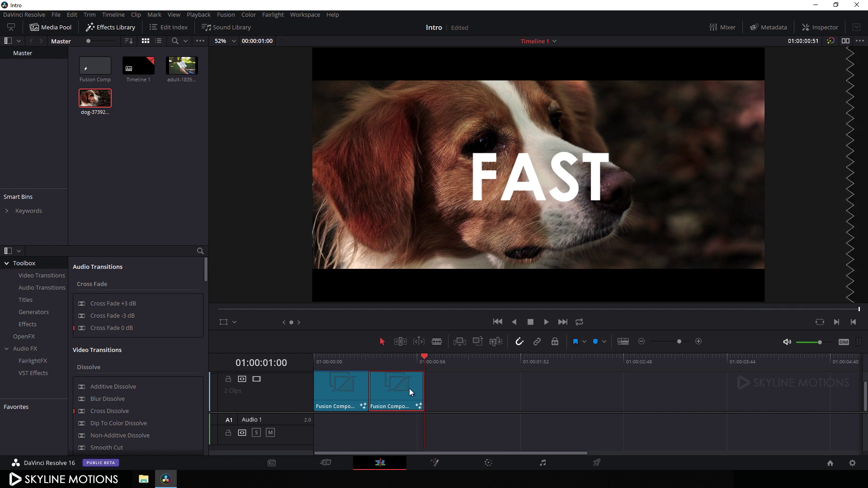
key("ctrl+v")
left_click(462, 357)
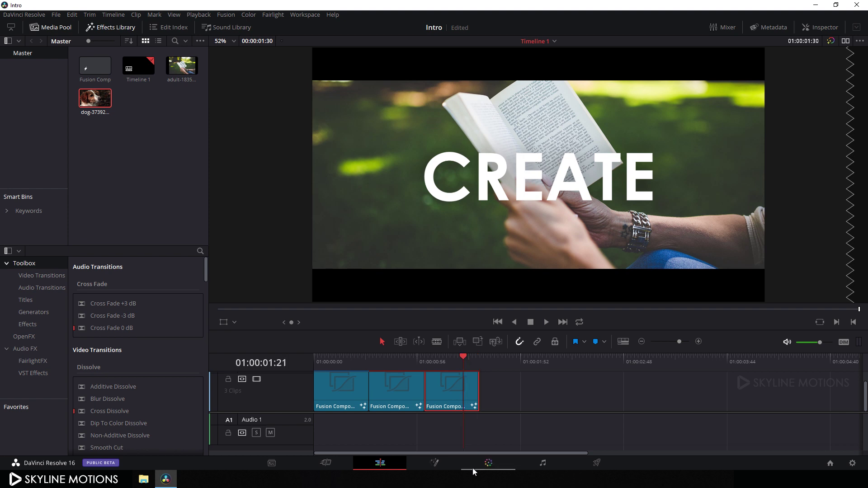
In Fusion, delete the new clip's MediaIn1 book-photo node, leaving CREATE over transparency.
left_click(440, 465)
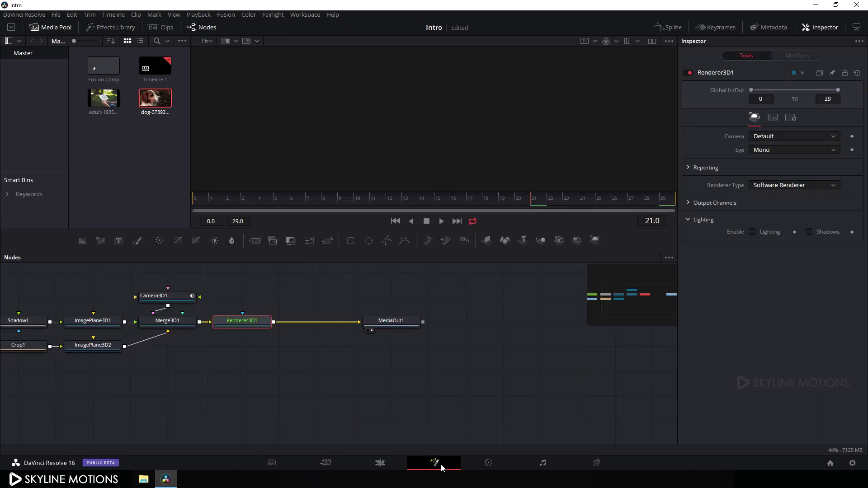
left_click_drag(276, 370, 393, 358)
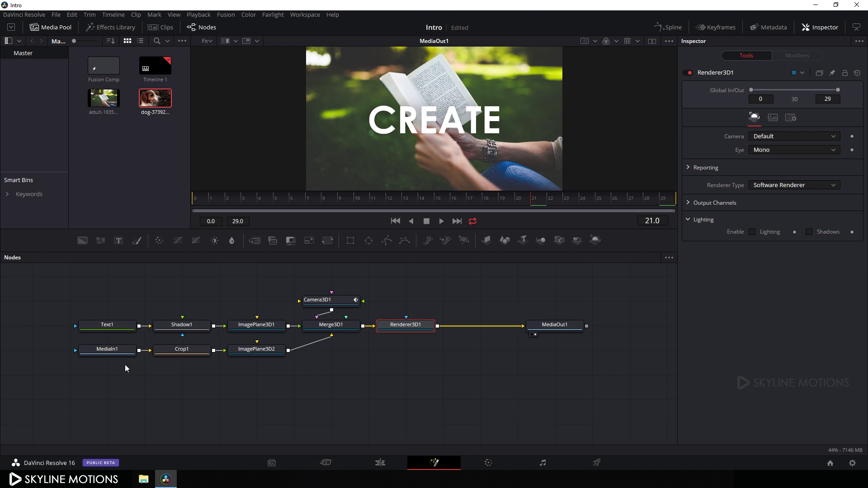
left_click(115, 352)
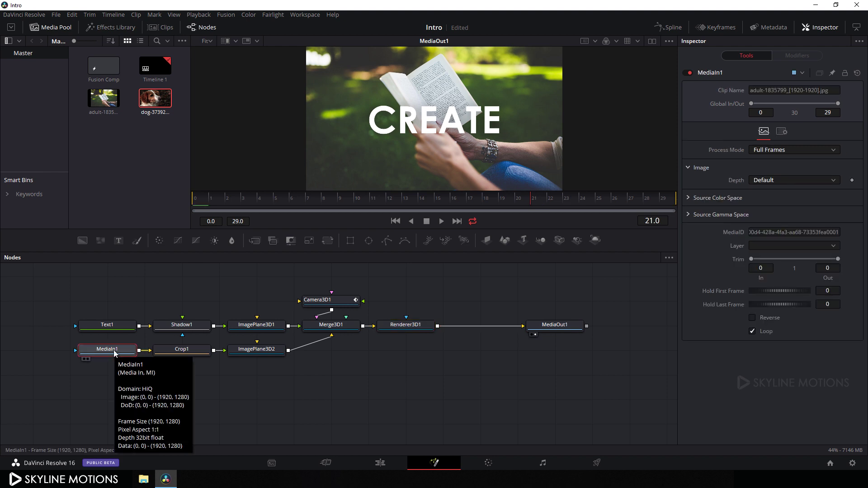
key("Delete")
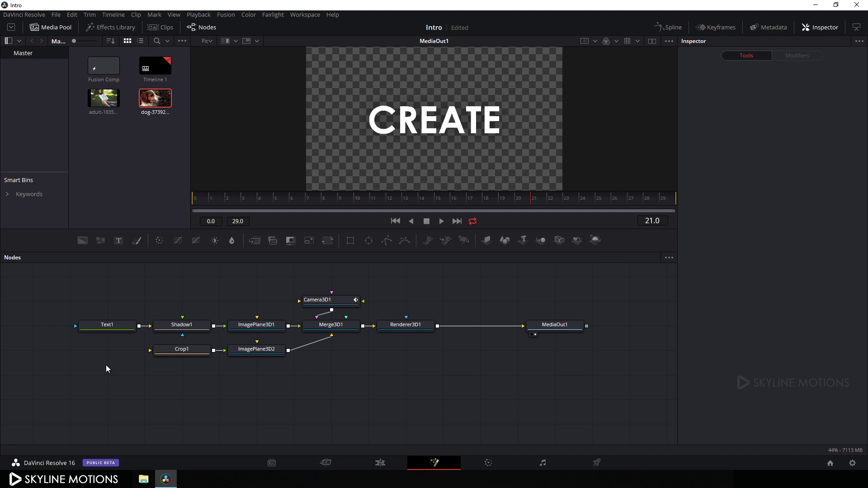
Feed a new Background1 node into Crop1 and change the Text1 title from CREATE to AND.
left_click(82, 240)
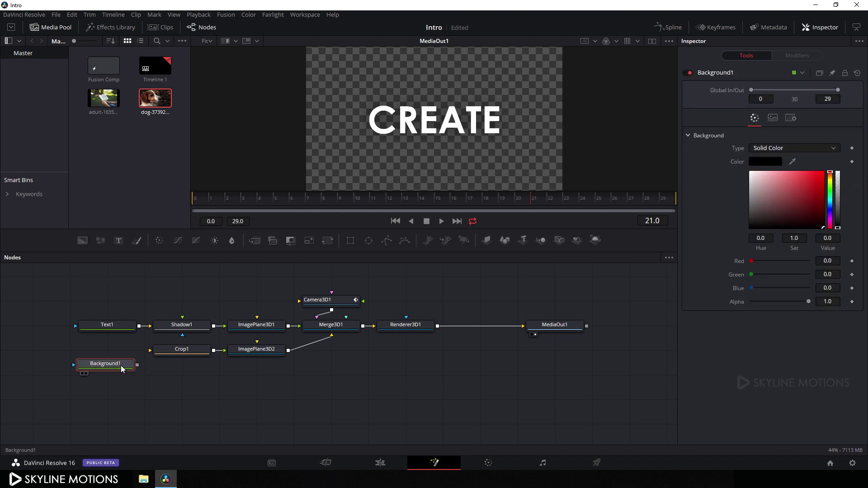
left_click_drag(150, 351, 103, 367)
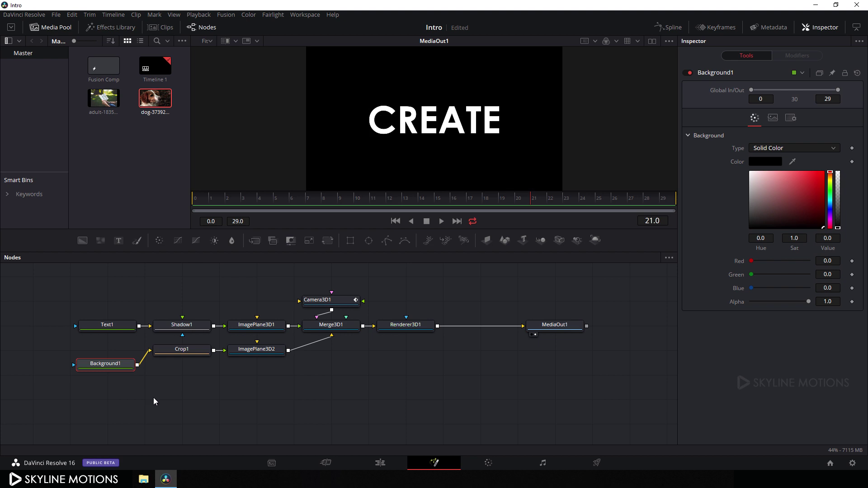
left_click(116, 326)
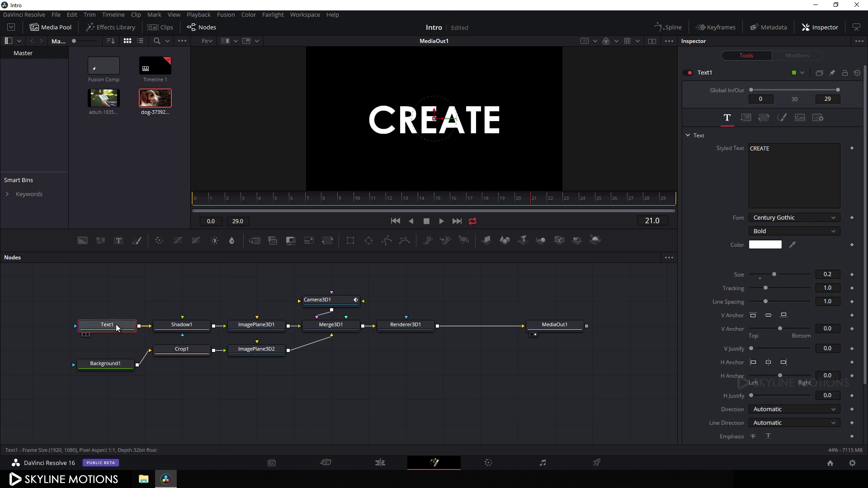
left_click(782, 150)
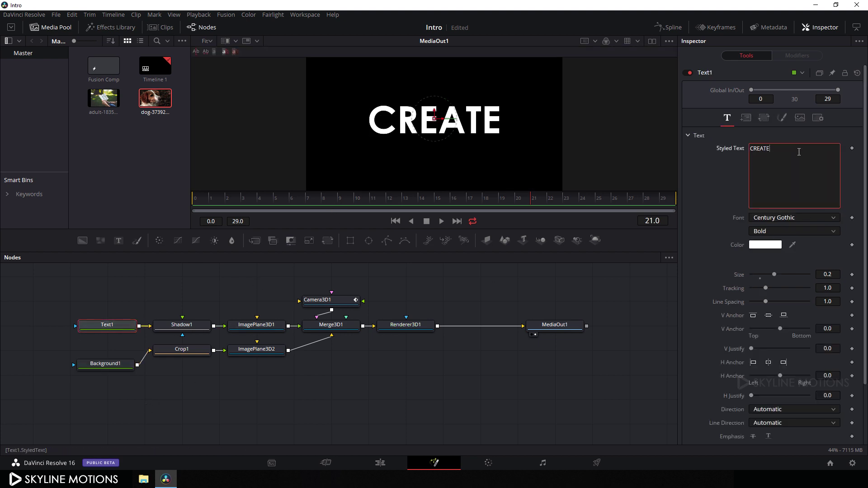
left_click_drag(782, 149, 733, 150)
type("A")
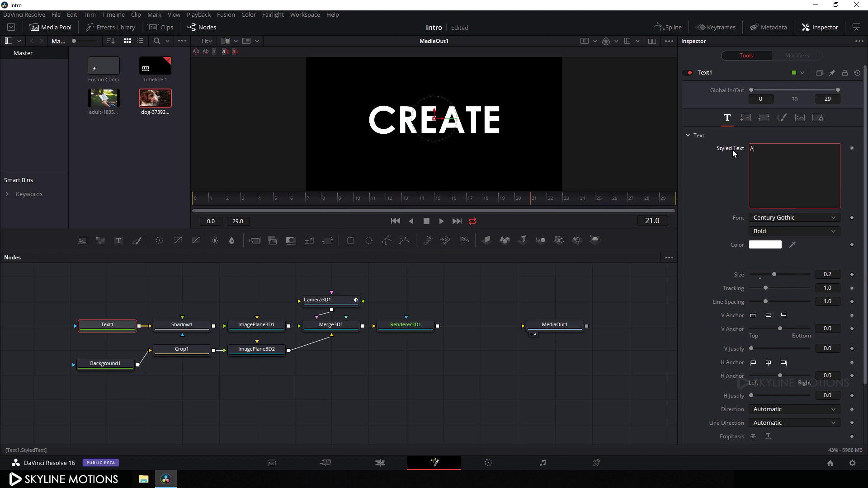
type("ND")
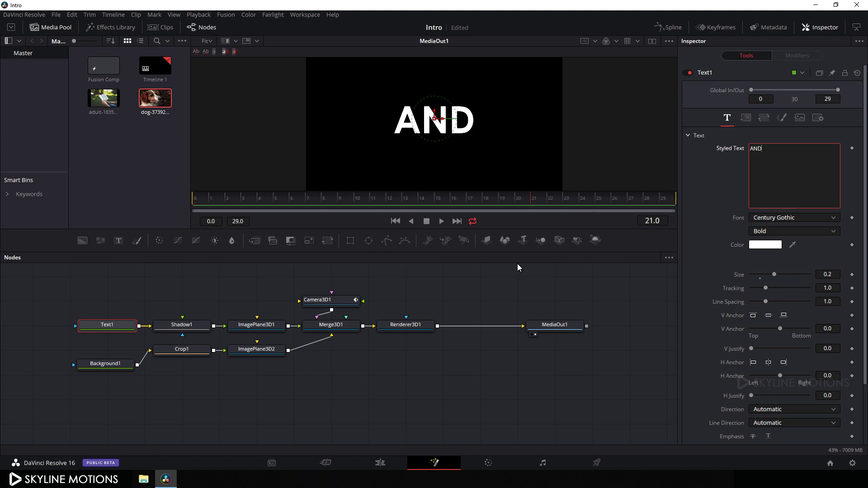
left_click(109, 367)
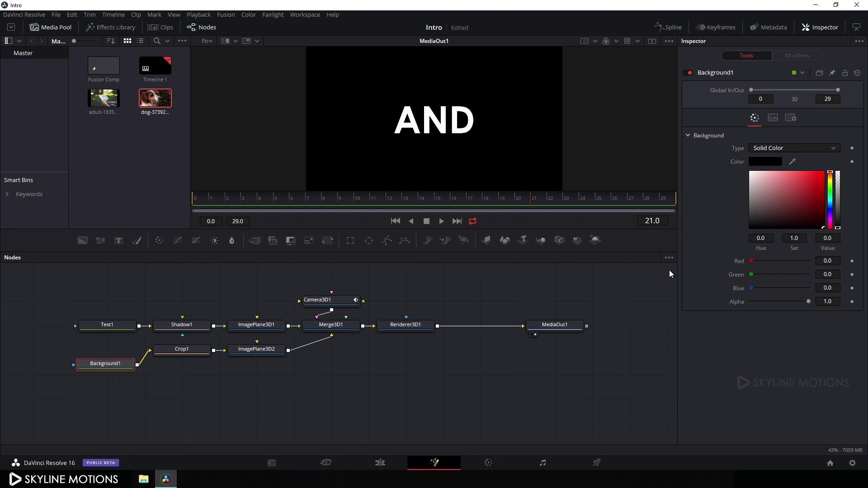
Make Background1 a gradient from purple (value 0.622) to saturated blue.
left_click(775, 149)
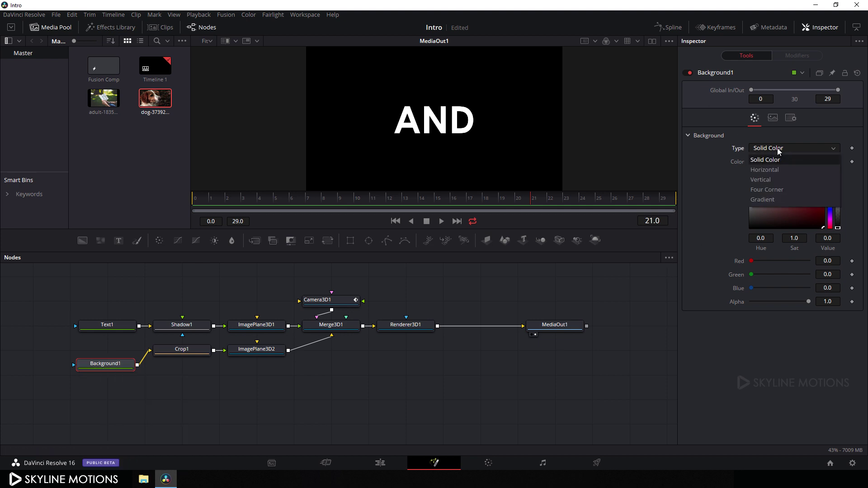
left_click(775, 200)
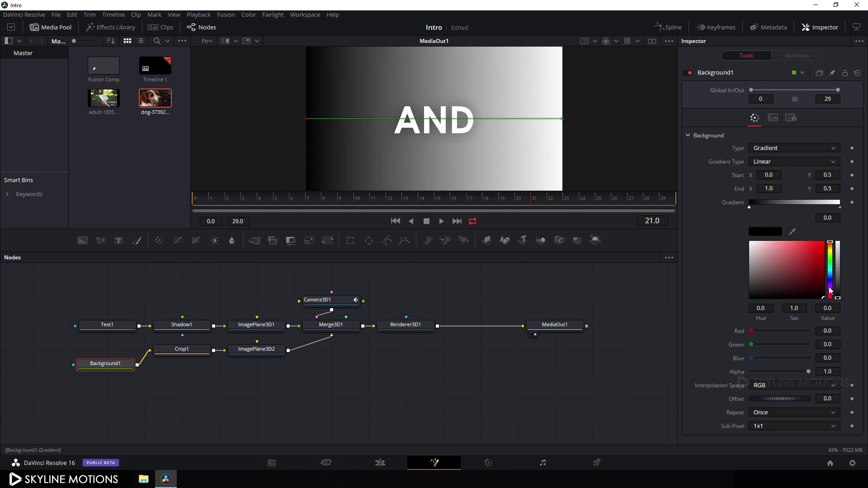
left_click_drag(830, 291, 831, 286)
left_click(822, 263)
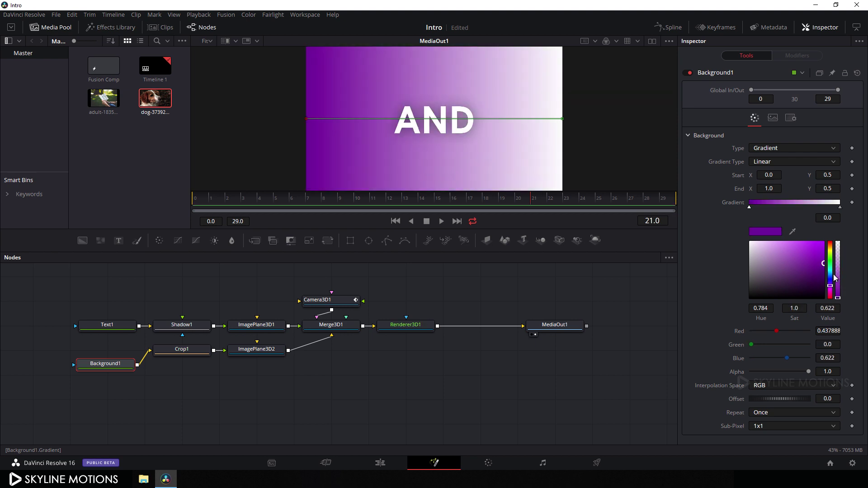
left_click(839, 208)
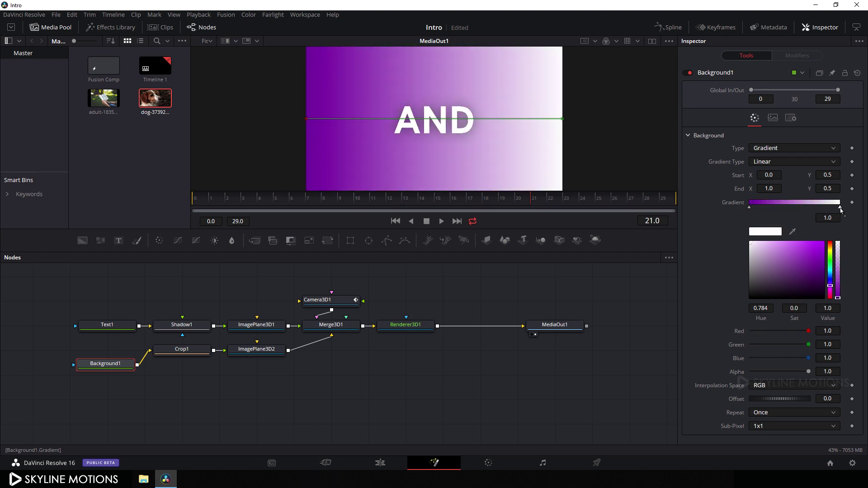
left_click(830, 273)
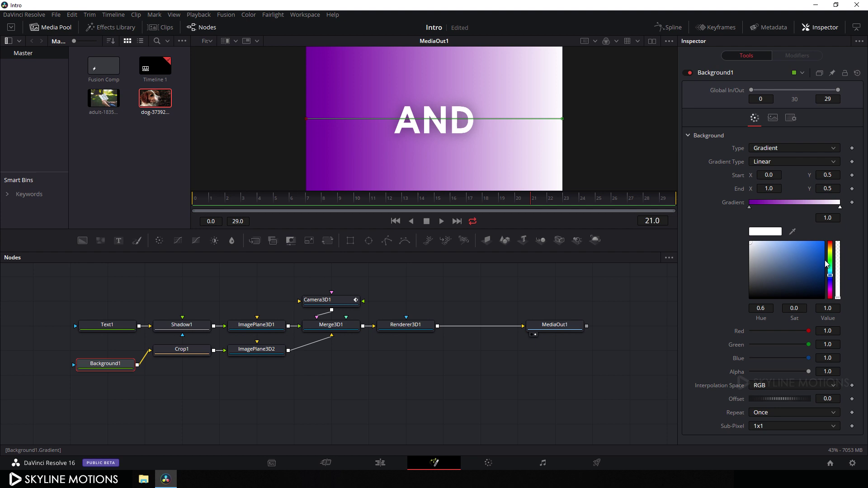
left_click(824, 257)
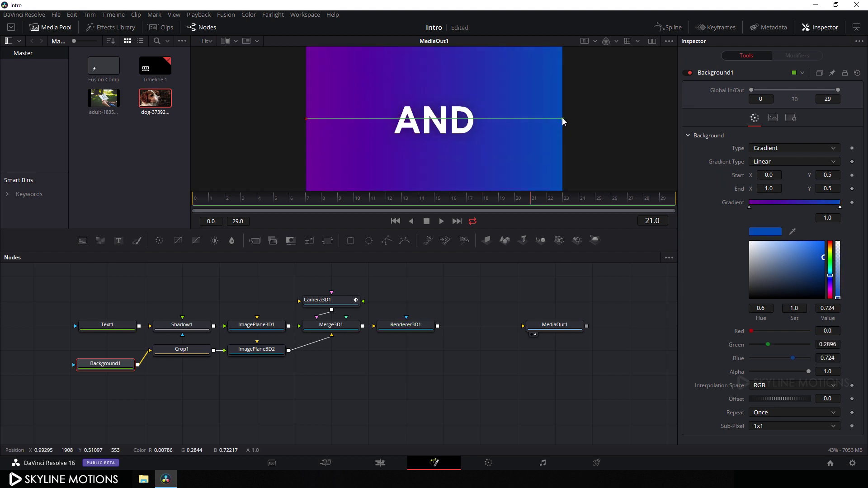
Angle the gradient diagonally from lower-left to upper-right across the frame, then return to the Edit page.
left_click_drag(564, 122, 666, 78)
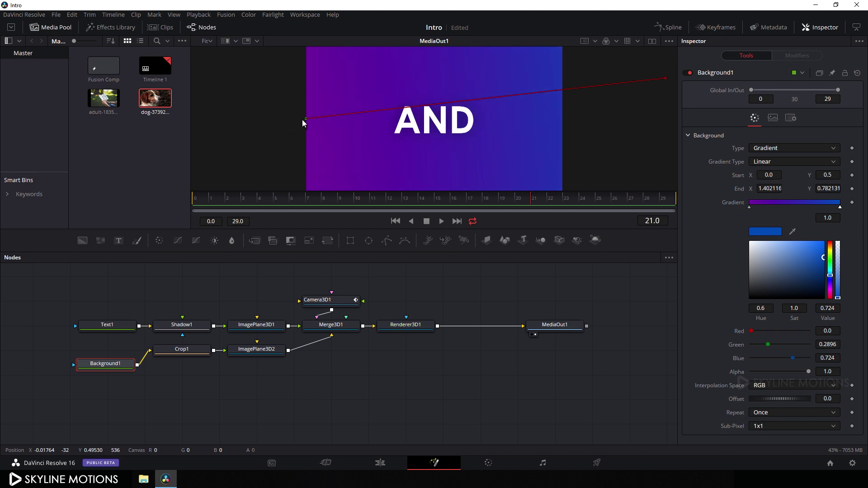
left_click_drag(304, 120, 257, 167)
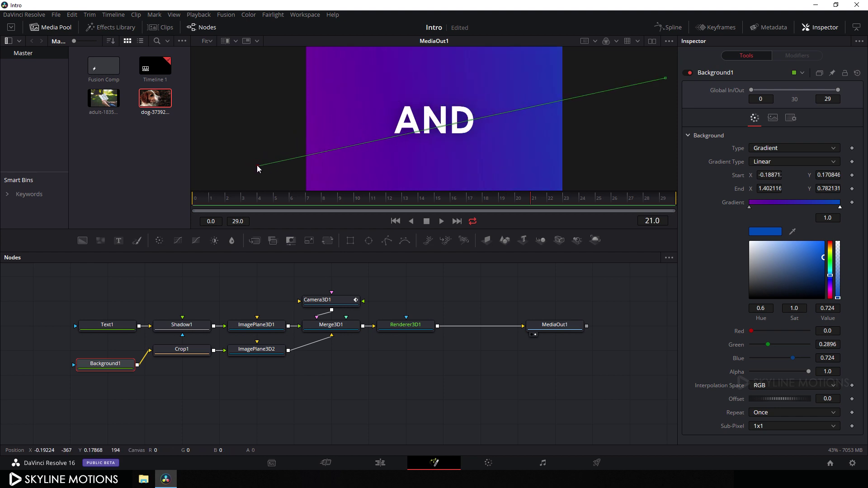
left_click_drag(665, 78, 867, 75)
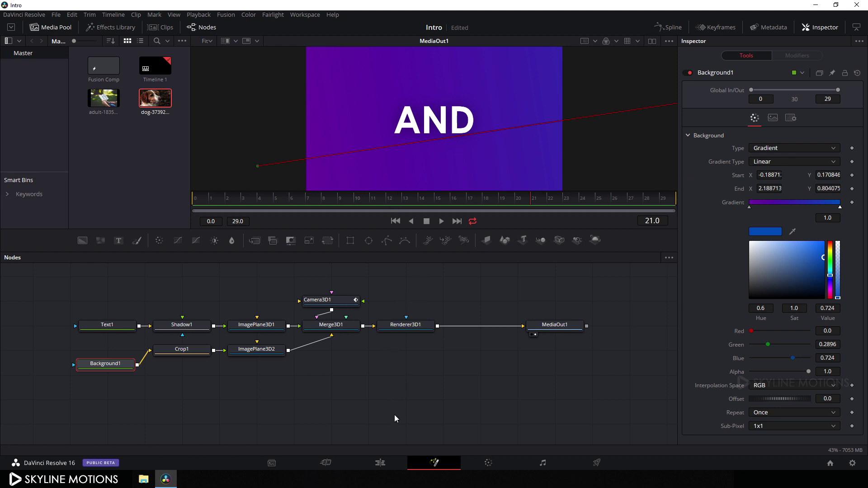
left_click(386, 466)
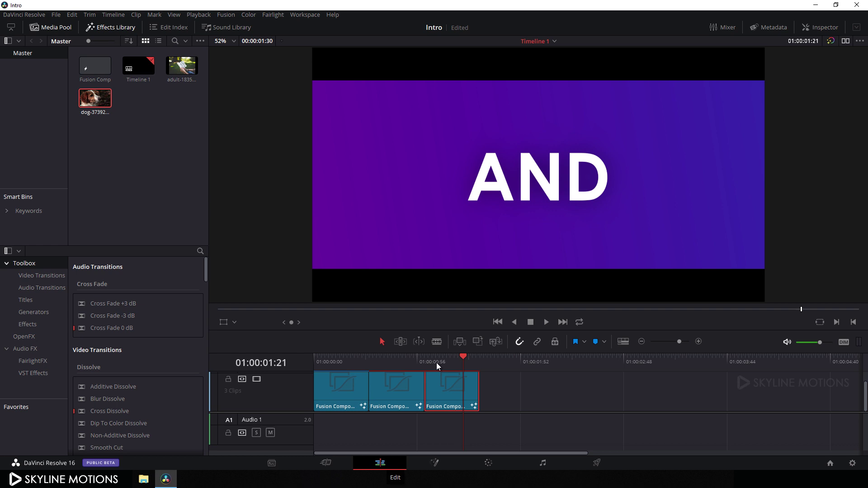
Scrub Timeline 1 and play the CREATE, FAST and AND clips with looping enabled.
left_click_drag(433, 357, 313, 356)
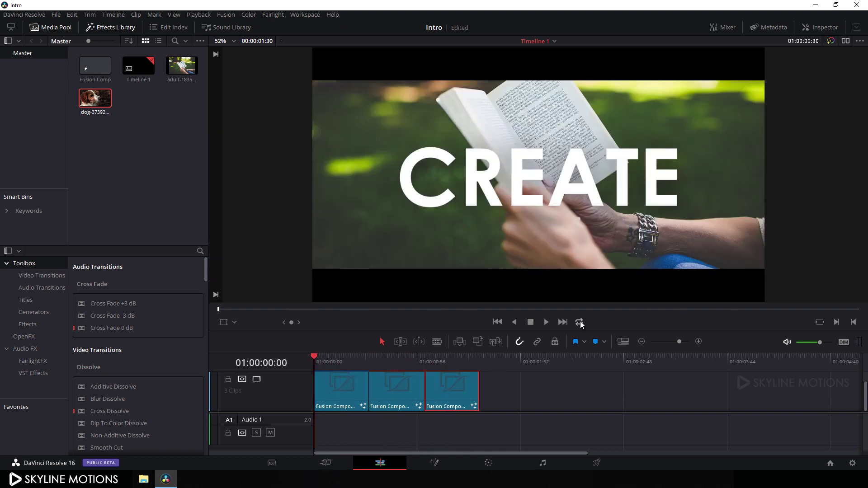
left_click(579, 322)
key("space")
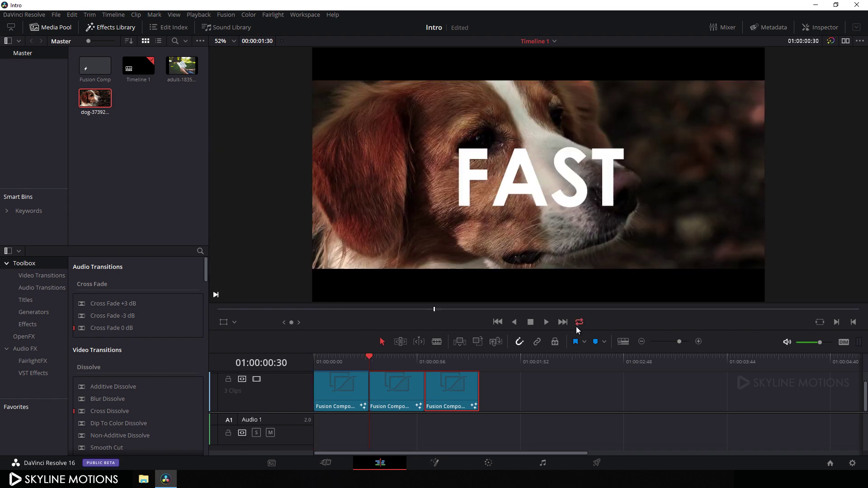
left_click(546, 321)
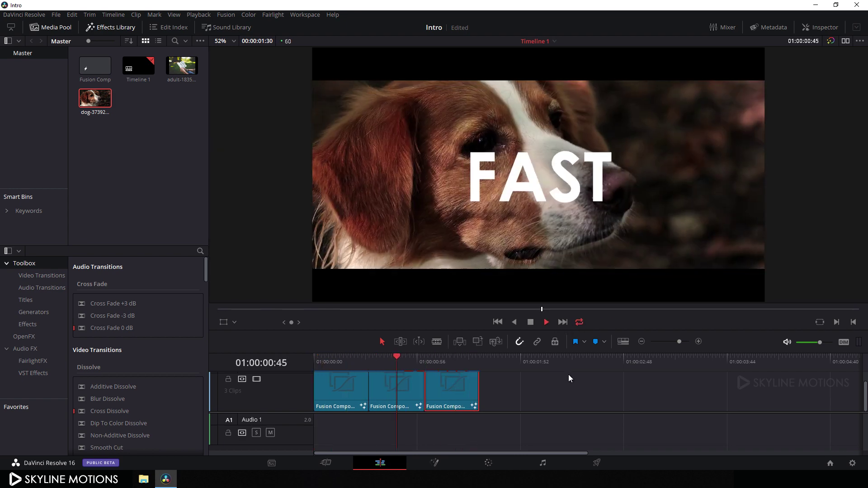